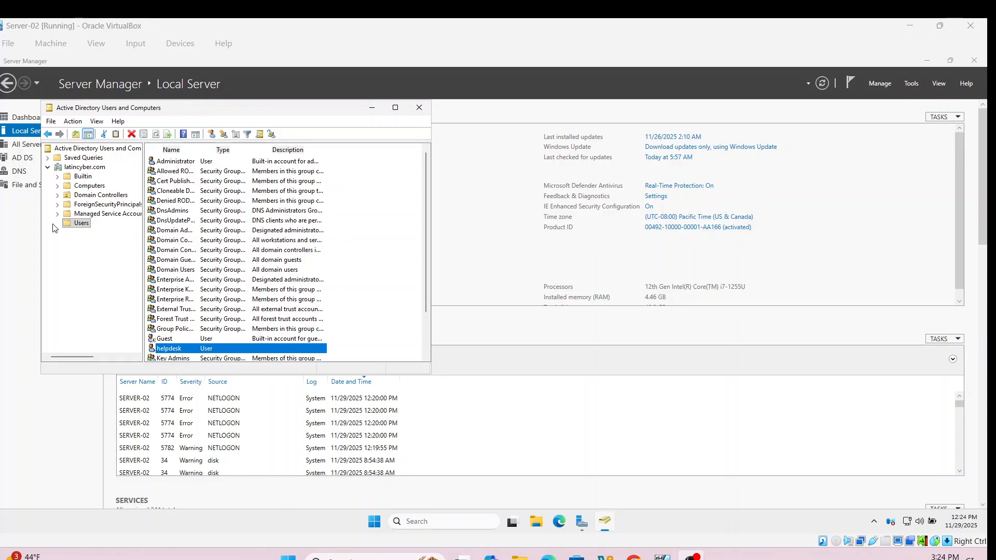
- Create a global security group named Sales in the Users container of latincyber.com
{"action": "right_click", "coordinate": [81, 227]}
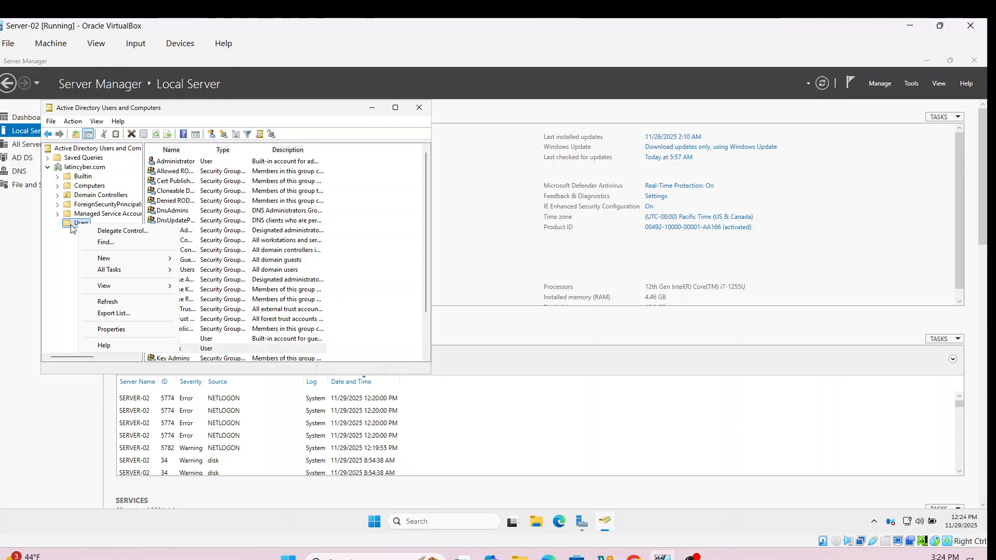
{"action": "mouse_move", "coordinate": [130, 261]}
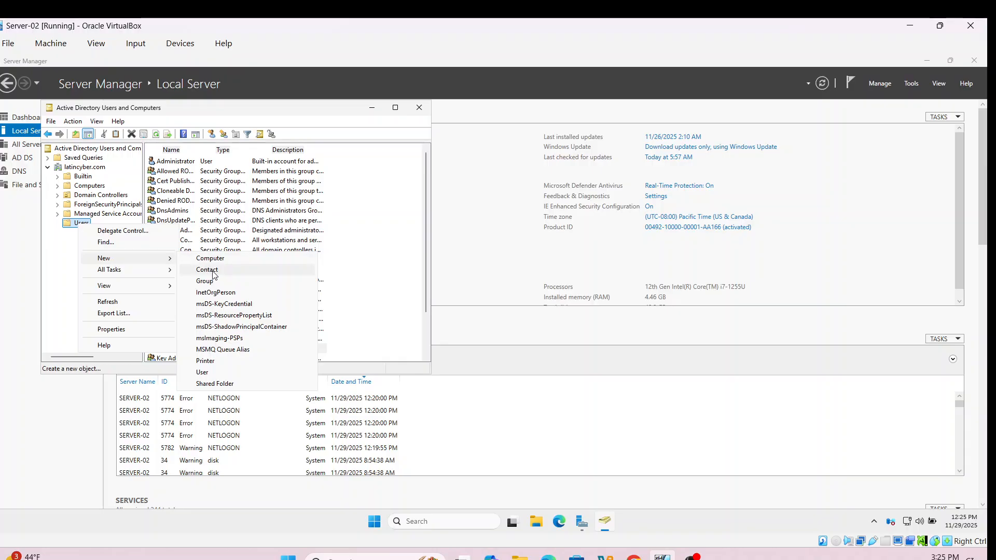
{"action": "left_click", "coordinate": [220, 287]}
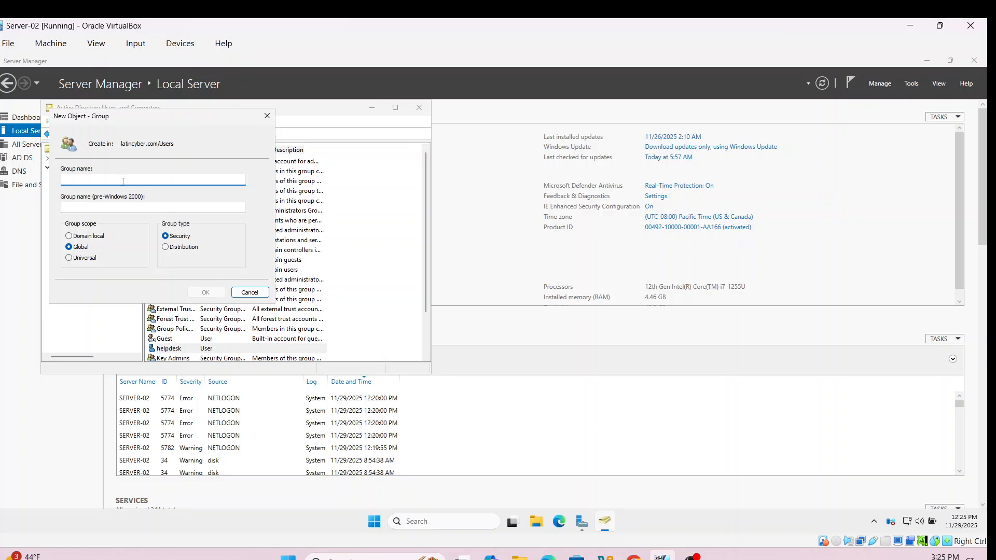
{"action": "type", "text": "Sales"}
{"action": "left_click", "coordinate": [206, 292]}
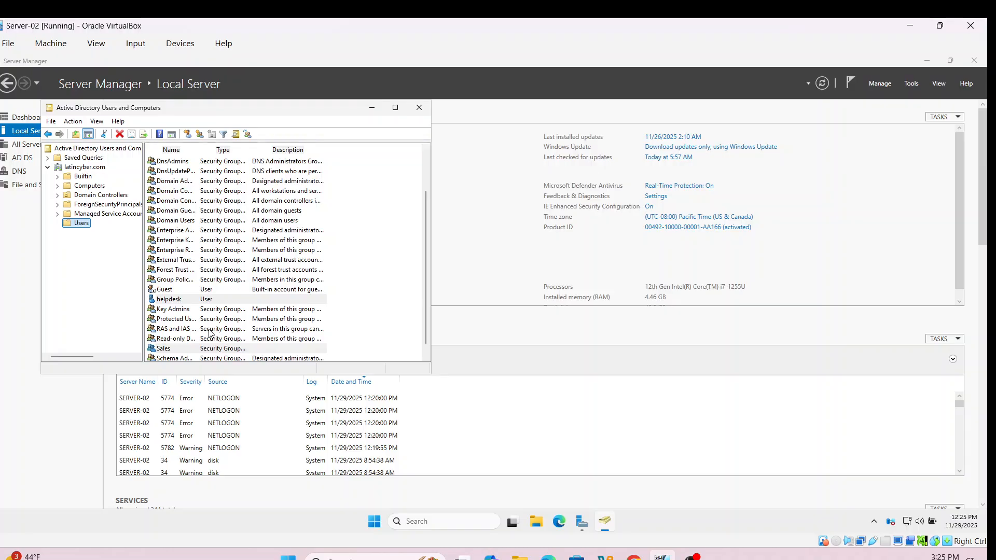
{"action": "scroll", "coordinate": [210, 330], "scroll_direction": "down", "scroll_amount": 1}
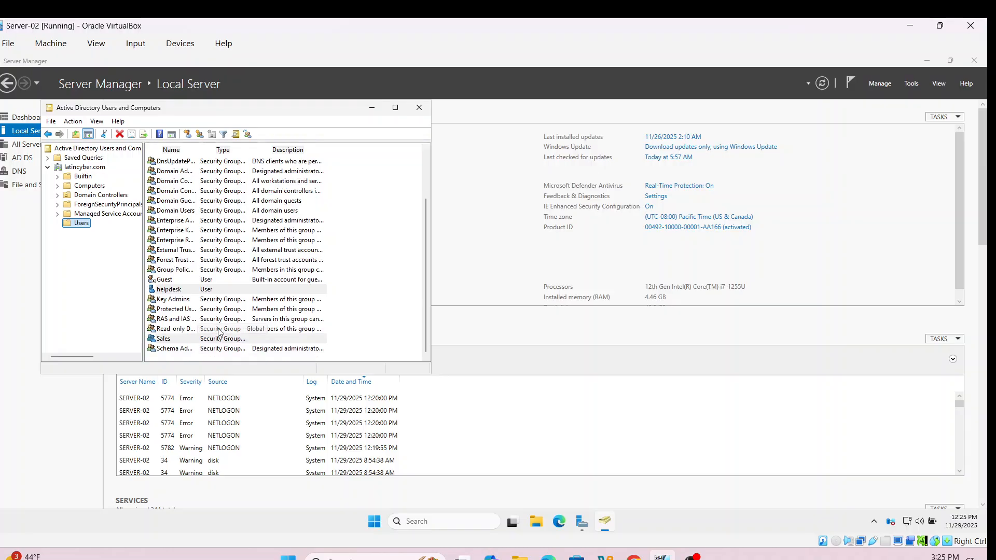
- Start a new user account in the Users container, entering the person's first name and the user logon name
{"action": "right_click", "coordinate": [84, 225]}
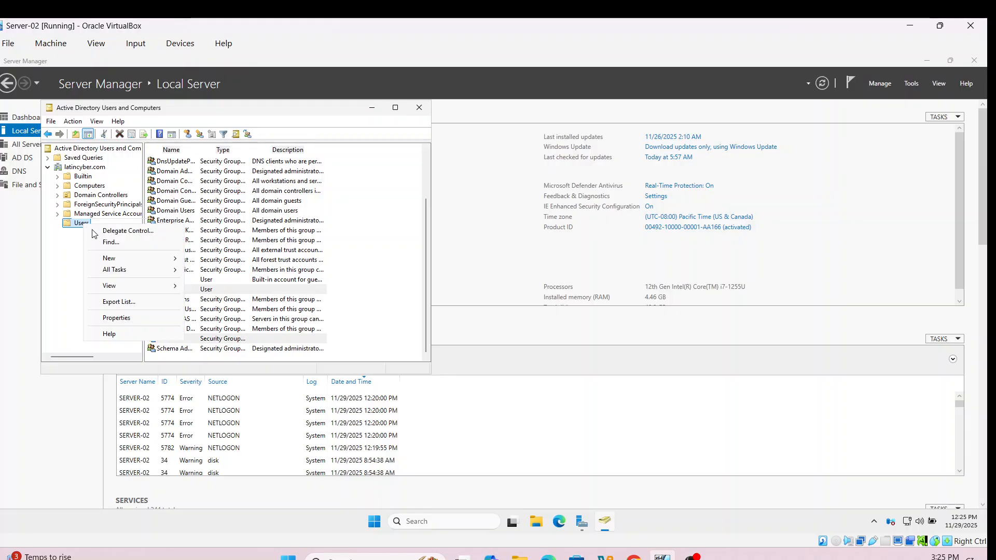
{"action": "mouse_move", "coordinate": [182, 263]}
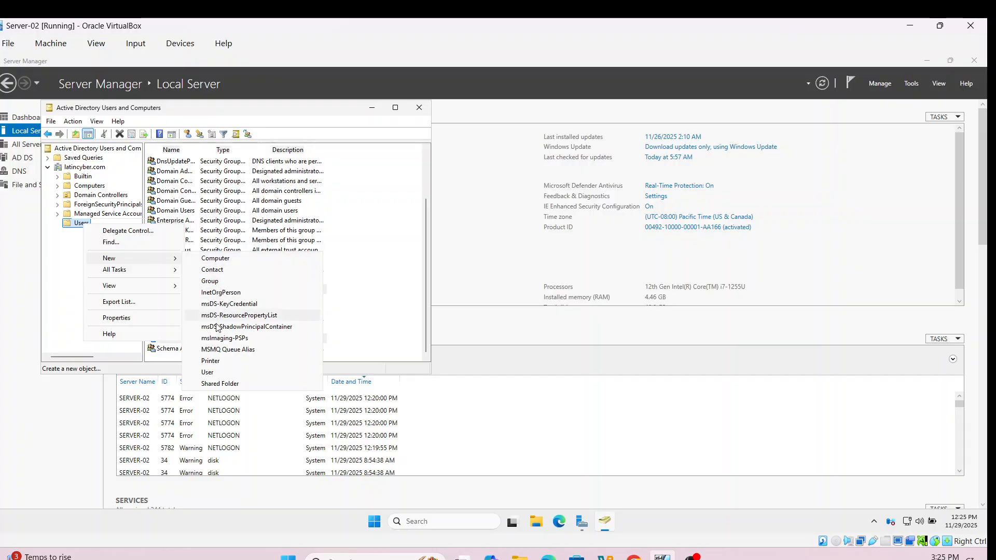
{"action": "left_click", "coordinate": [214, 373]}
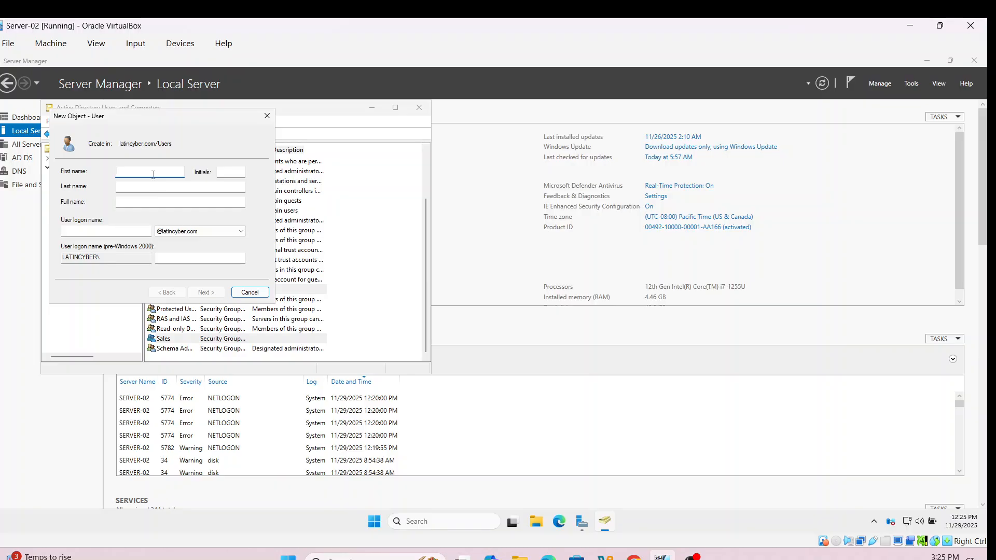
{"action": "type", "text": "James"}
{"action": "left_click", "coordinate": [118, 233]}
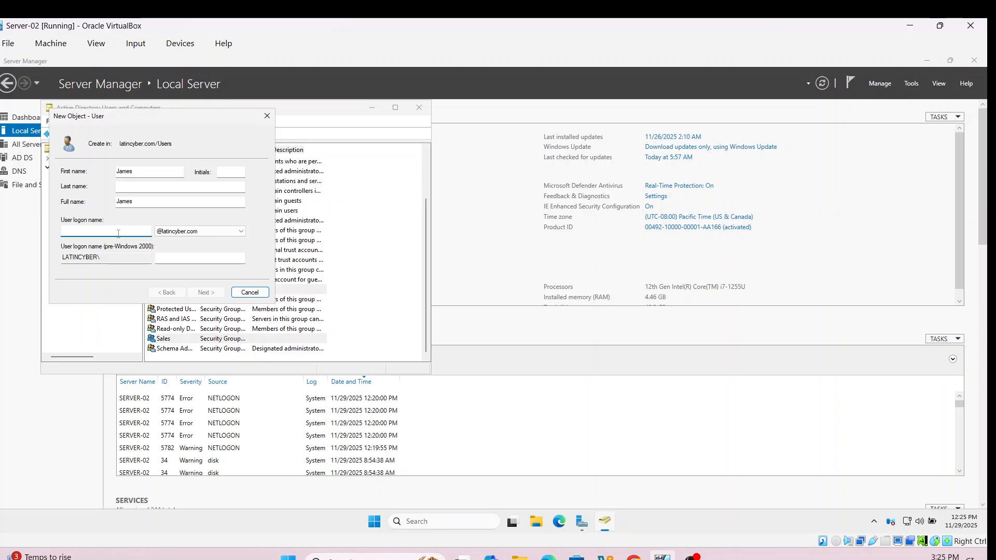
{"action": "type", "text": "James"}
{"action": "left_click", "coordinate": [195, 295]}
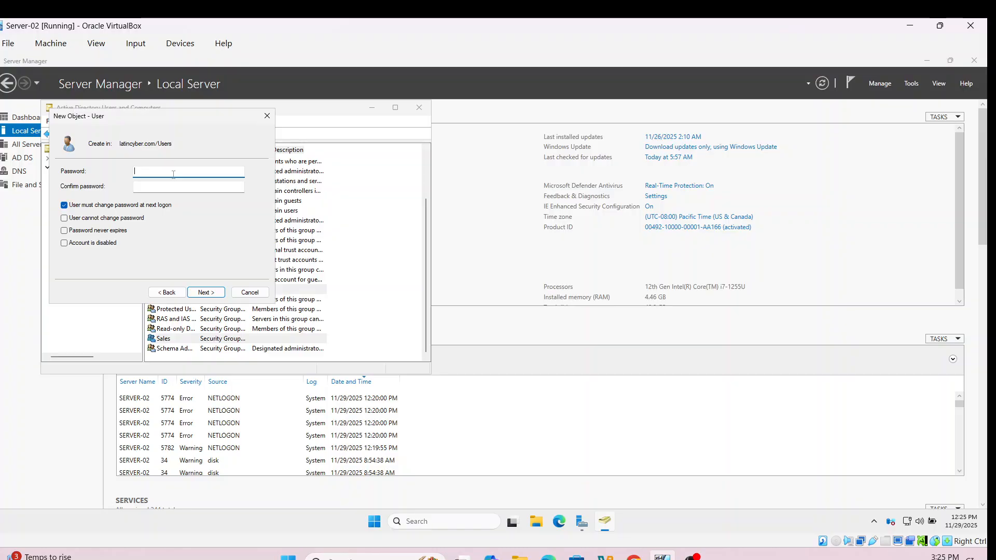
- Enter and confirm the account password, keep the account enabled with a password change required at next logon, and finish creating the user
{"action": "type", "text": "•••••••••••••"}
{"action": "left_click", "coordinate": [193, 186]}
{"action": "type", "text": "•••••••••••••"}
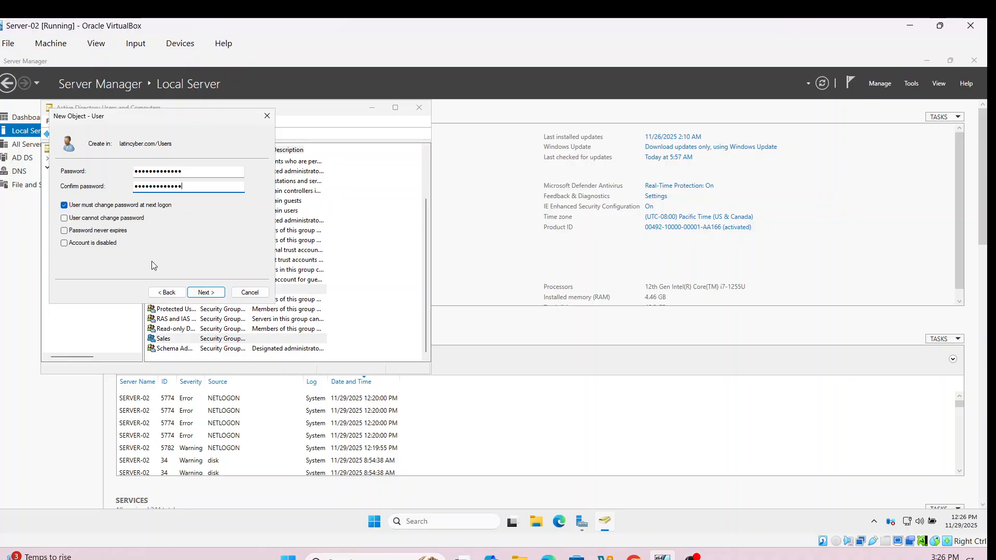
{"action": "left_click", "coordinate": [64, 243]}
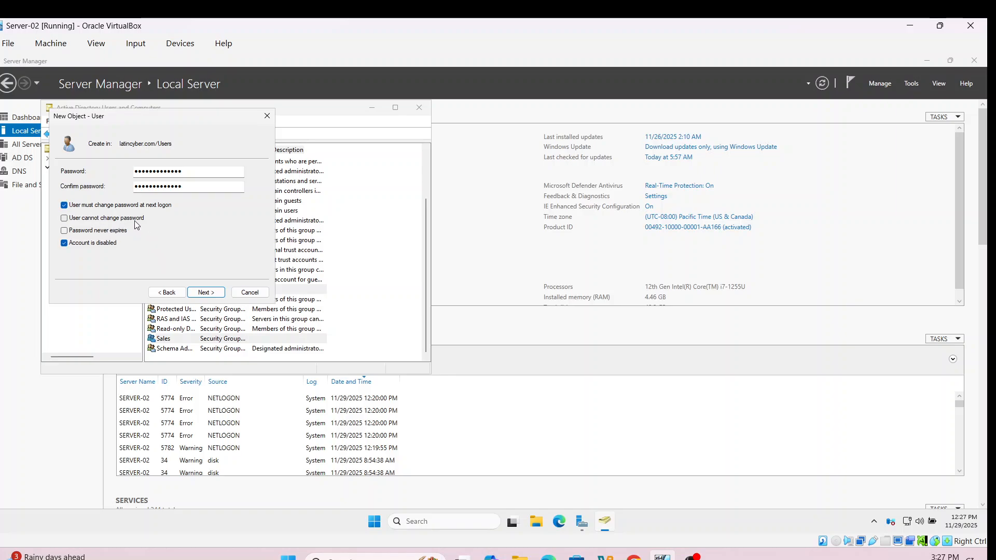
{"action": "left_click", "coordinate": [65, 244]}
{"action": "left_click", "coordinate": [206, 293]}
{"action": "left_click", "coordinate": [206, 293]}
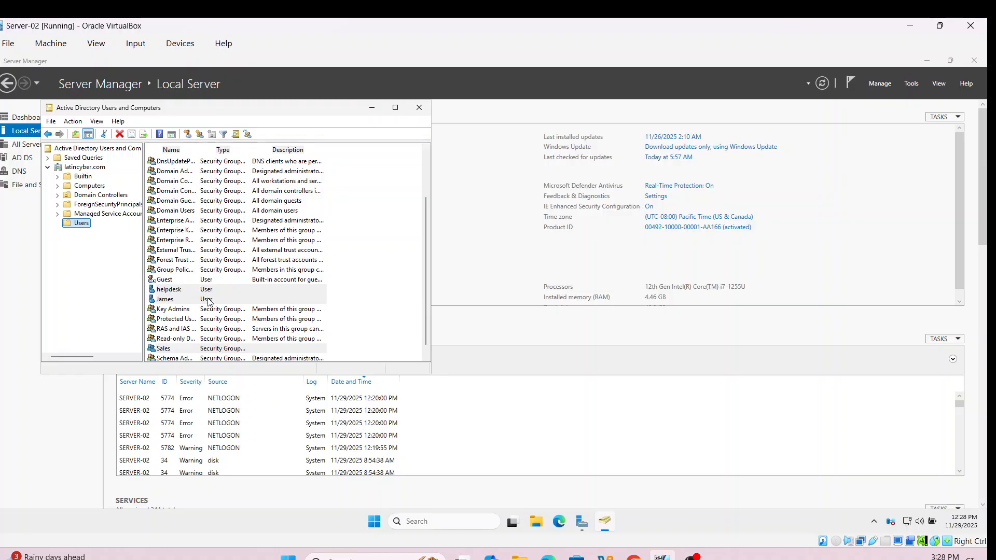
- Add the new user account to the Sales group through its group membership properties
{"action": "left_click", "coordinate": [204, 302]}
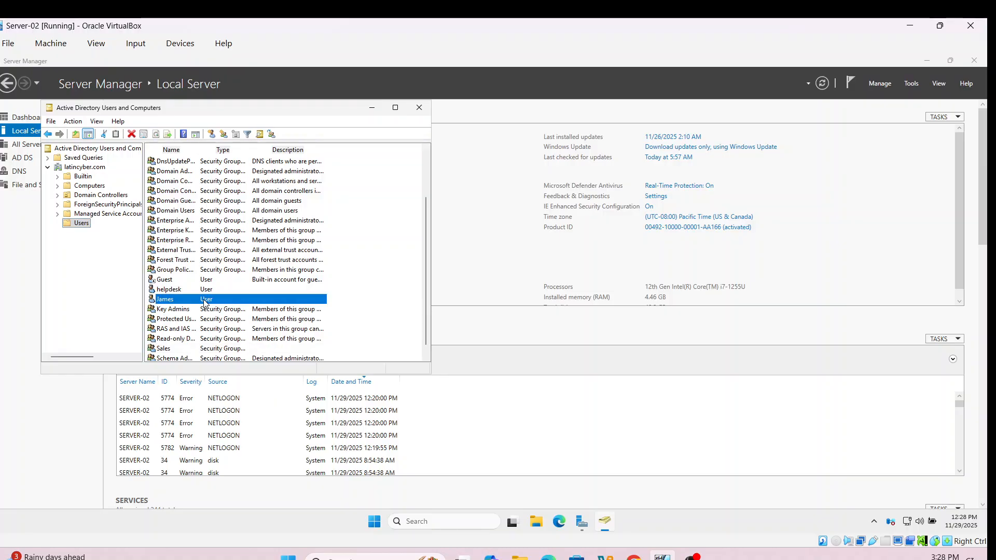
{"action": "right_click", "coordinate": [202, 301]}
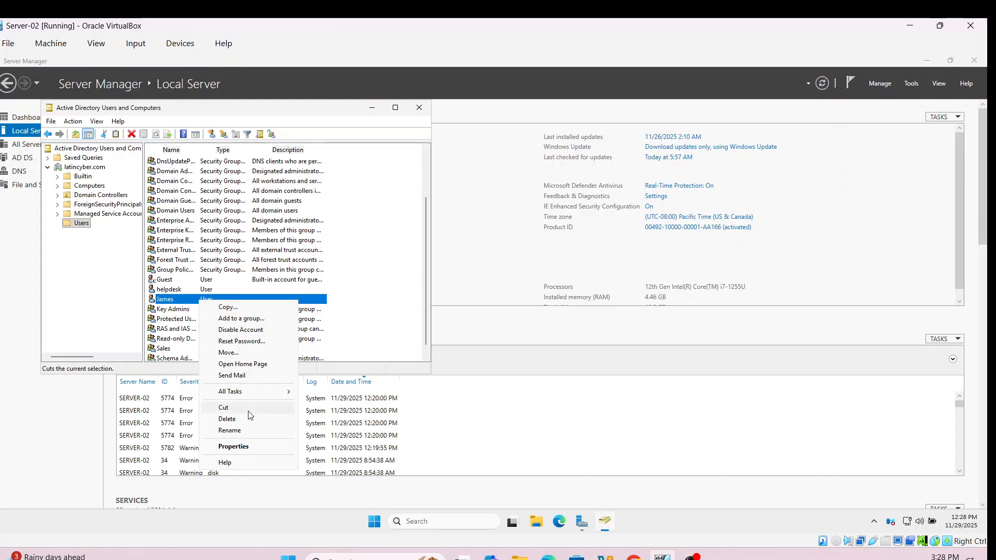
{"action": "left_click", "coordinate": [231, 447]}
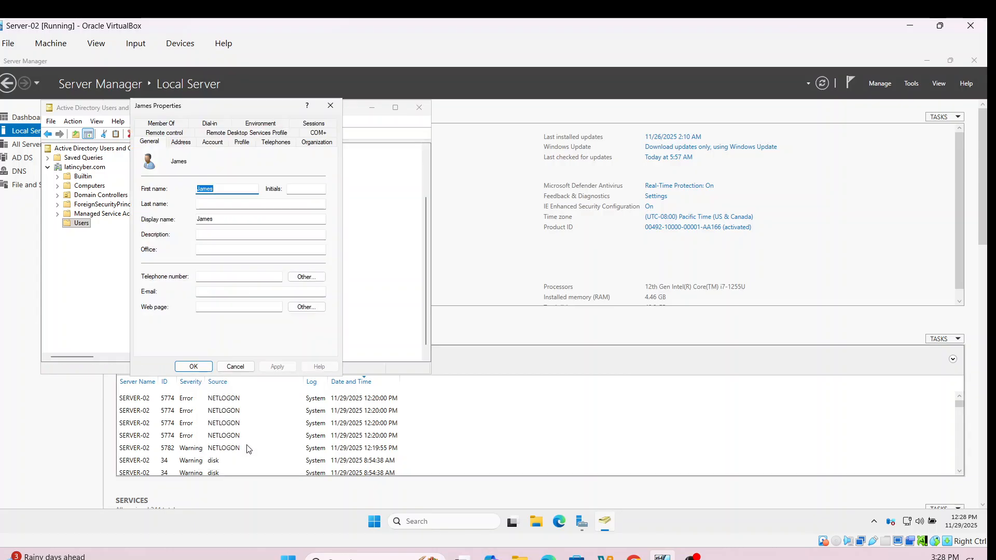
{"action": "left_click", "coordinate": [166, 125]}
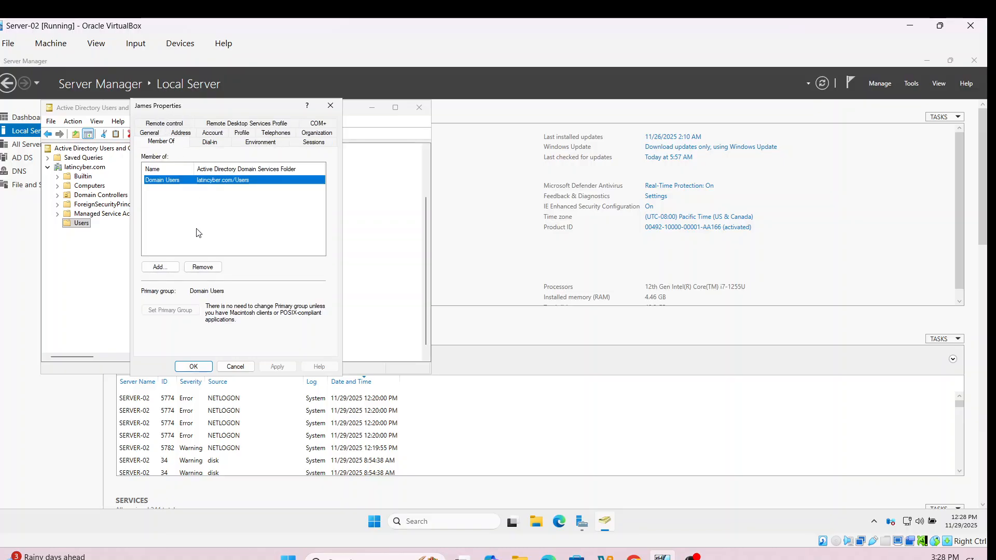
{"action": "left_click", "coordinate": [183, 204]}
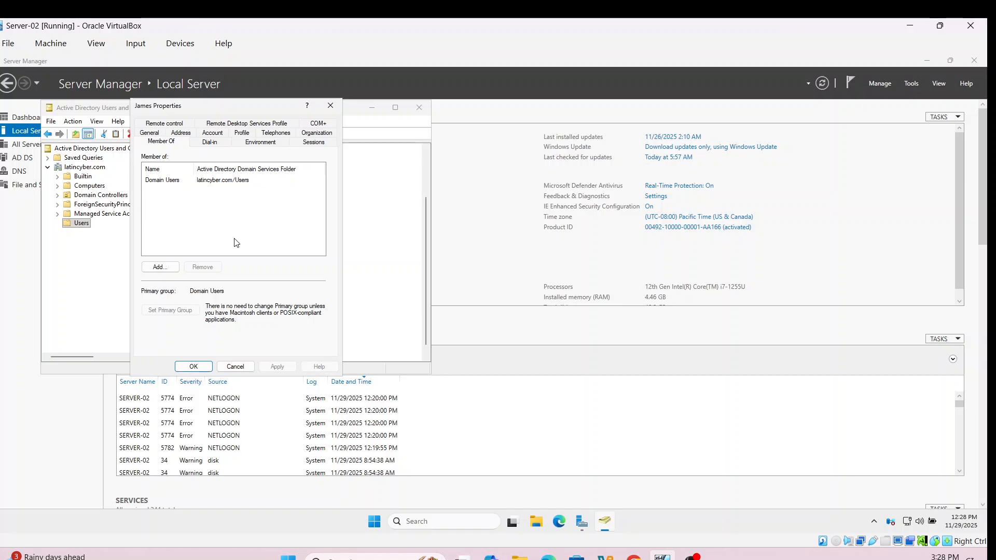
{"action": "left_click", "coordinate": [164, 268]}
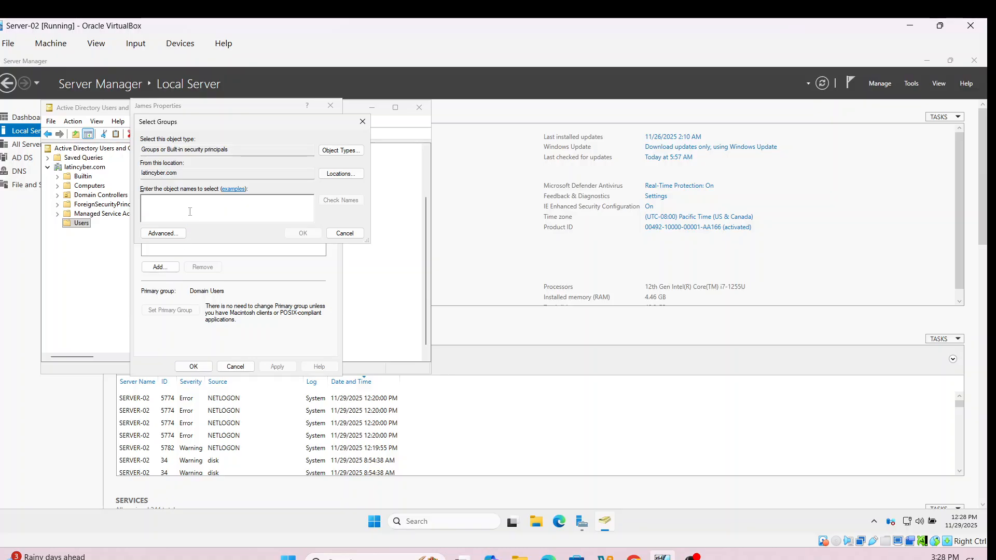
{"action": "type", "text": "Sales"}
{"action": "key", "text": "Return"}
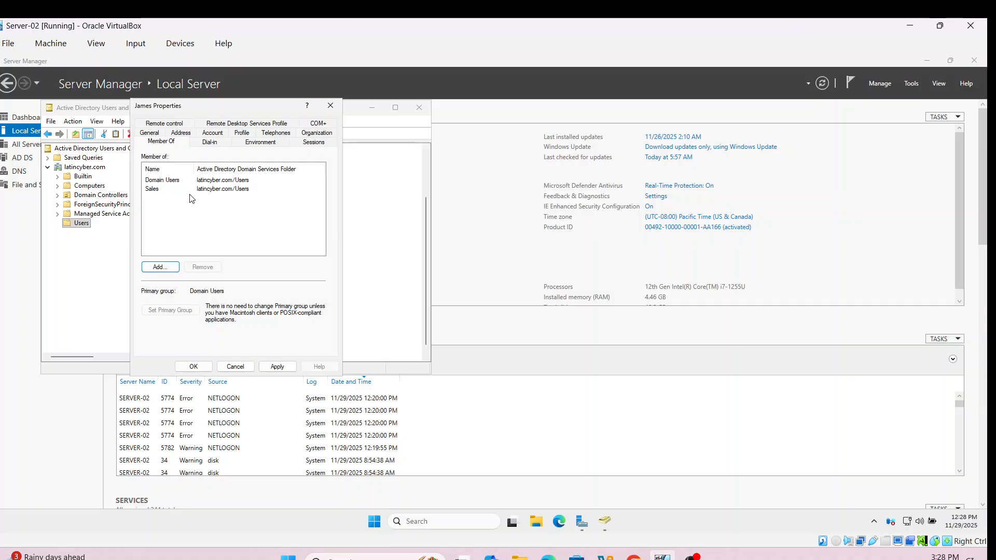
{"action": "left_click", "coordinate": [152, 191]}
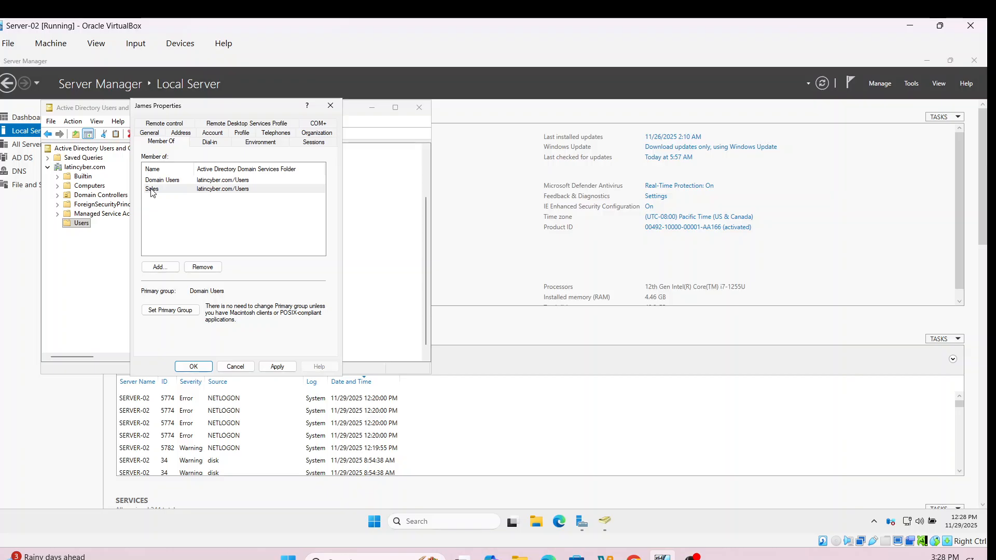
- Try to add the Sales group to the new user's memberships a second time
{"action": "left_click", "coordinate": [159, 268]}
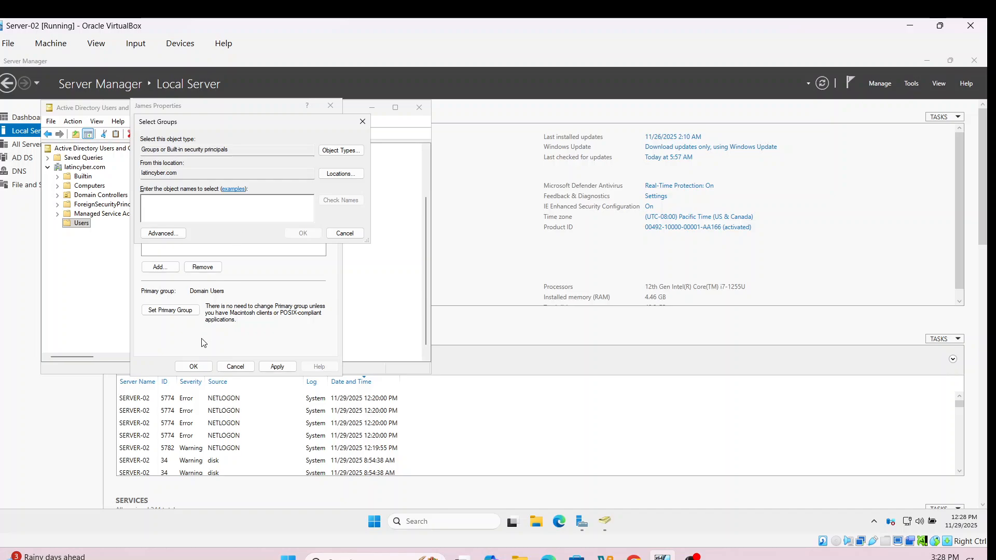
{"action": "left_click", "coordinate": [200, 364]}
{"action": "type", "text": "S"}
{"action": "type", "text": "ales"}
{"action": "left_click", "coordinate": [308, 233]}
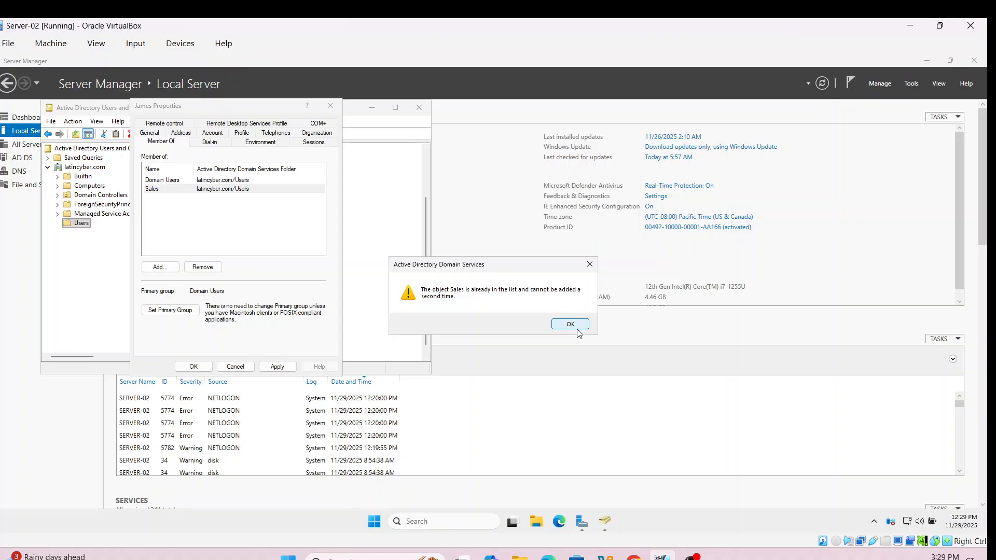
{"action": "left_click", "coordinate": [586, 267]}
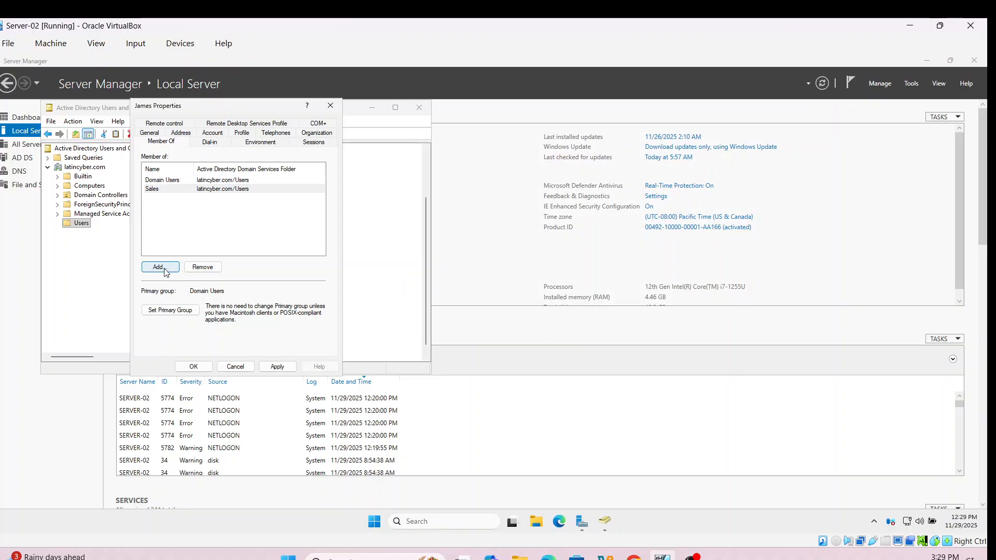
- Apply the new user's Sales group membership and close the account properties
{"action": "left_click", "coordinate": [215, 192]}
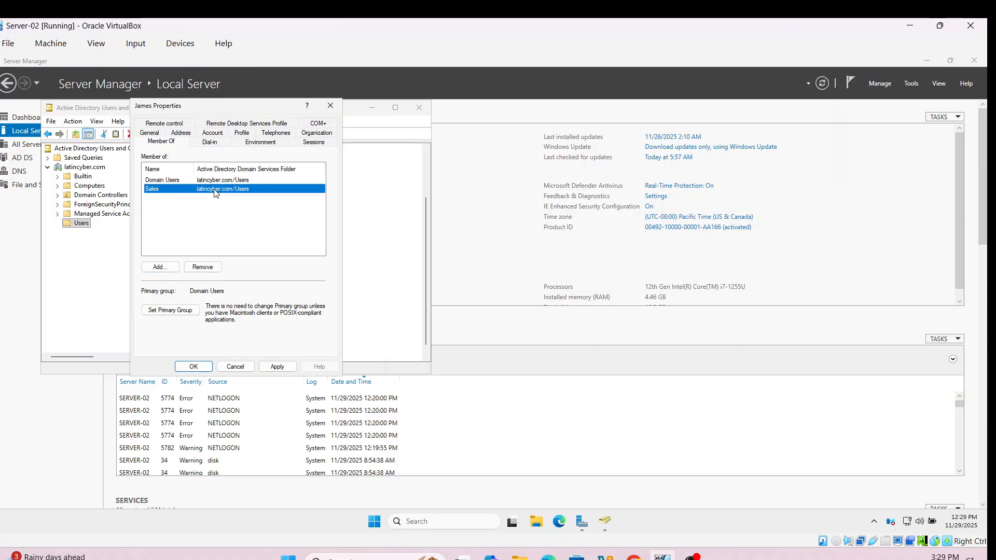
{"action": "left_click", "coordinate": [278, 367]}
{"action": "left_click", "coordinate": [193, 366]}
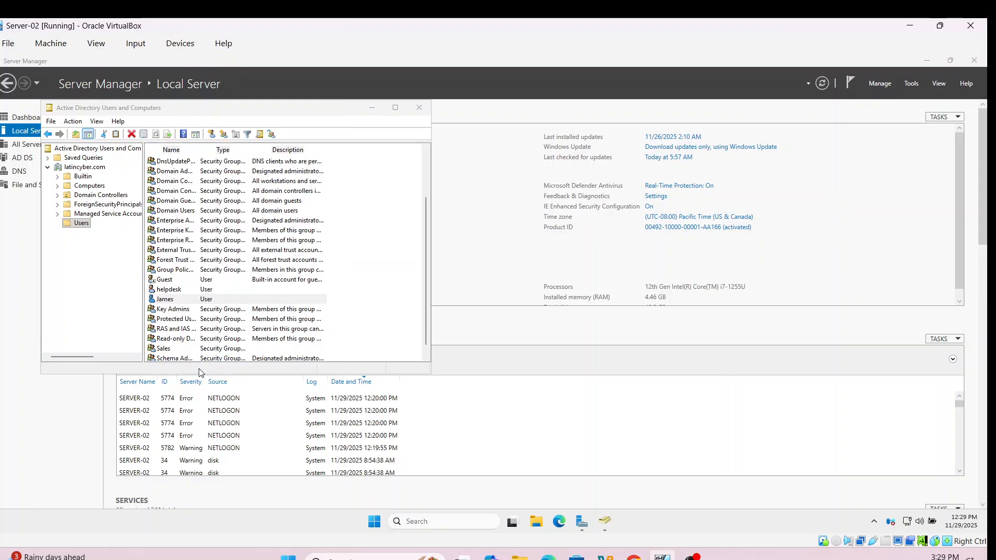
- Reopen the new user's properties to check the account's group memberships, and close them again
{"action": "right_click", "coordinate": [168, 304]}
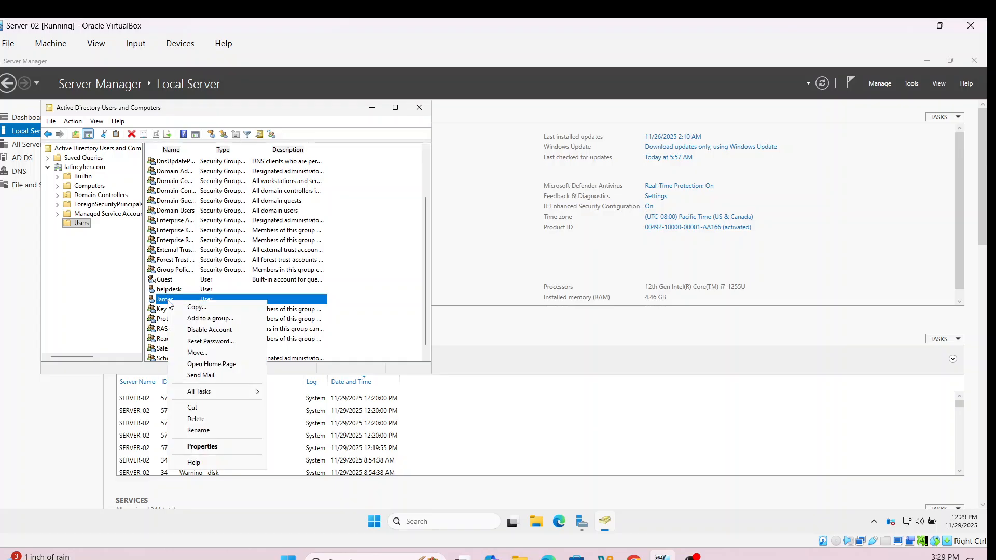
{"action": "left_click", "coordinate": [207, 447]}
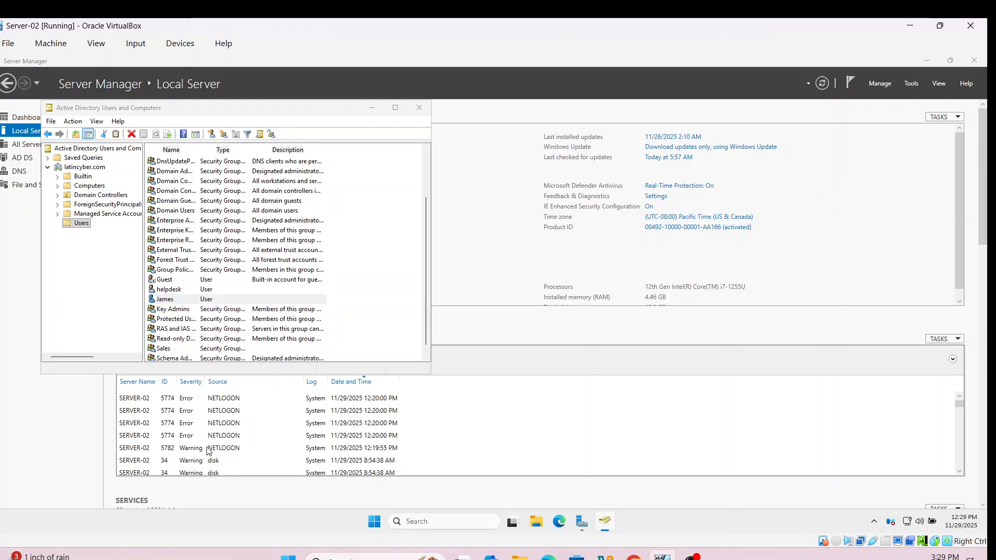
{"action": "left_click", "coordinate": [161, 124]}
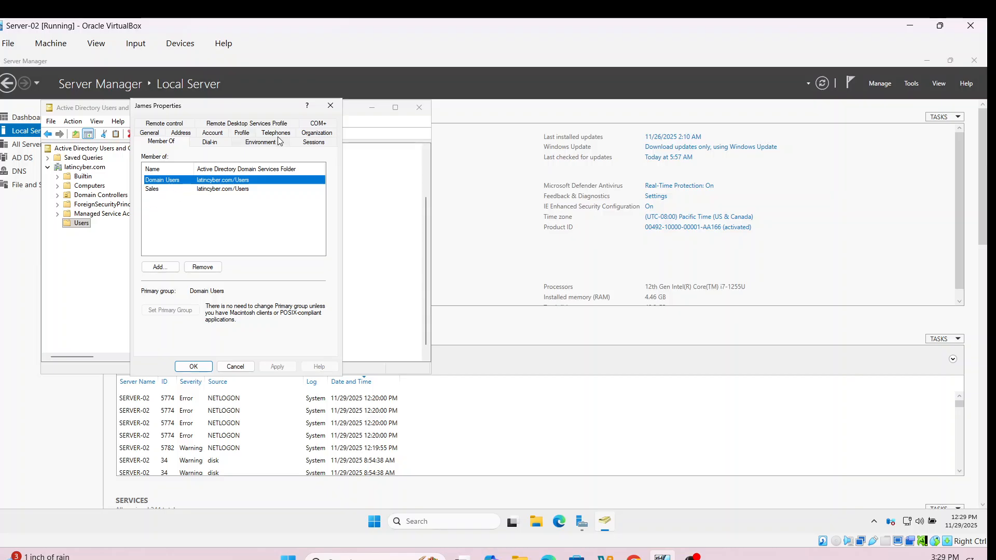
{"action": "left_click", "coordinate": [330, 106]}
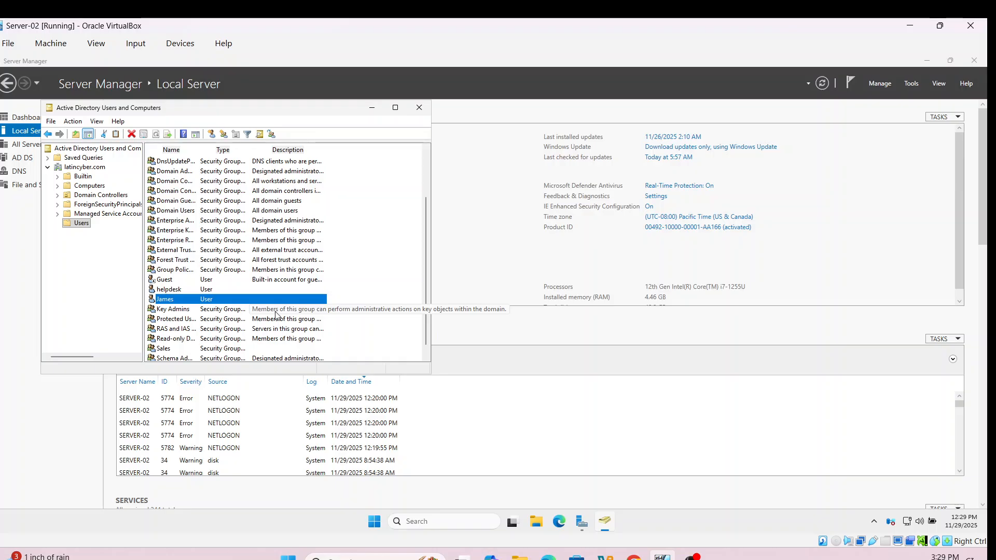
- View the password reset options for the new user's account without resetting the password
{"action": "right_click", "coordinate": [169, 301]}
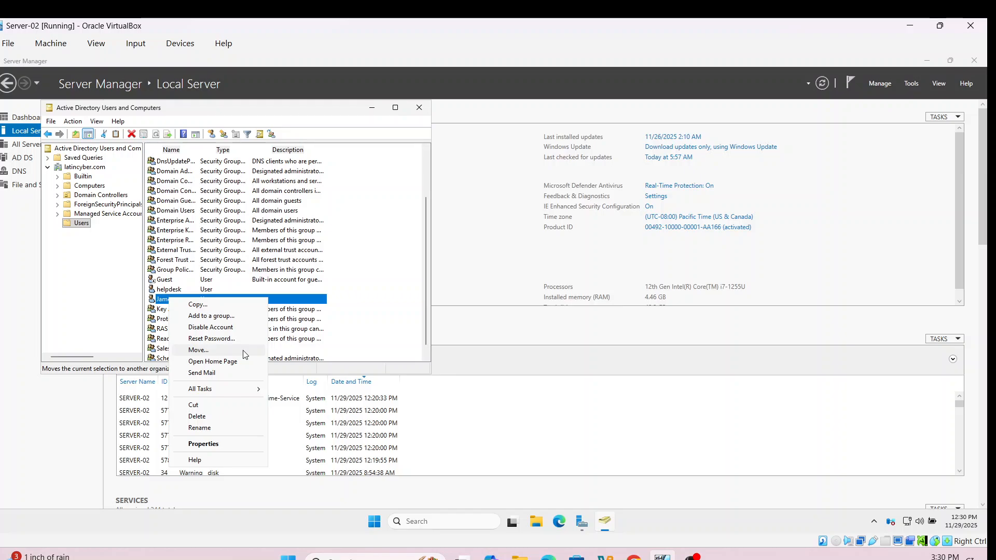
{"action": "left_click", "coordinate": [213, 340]}
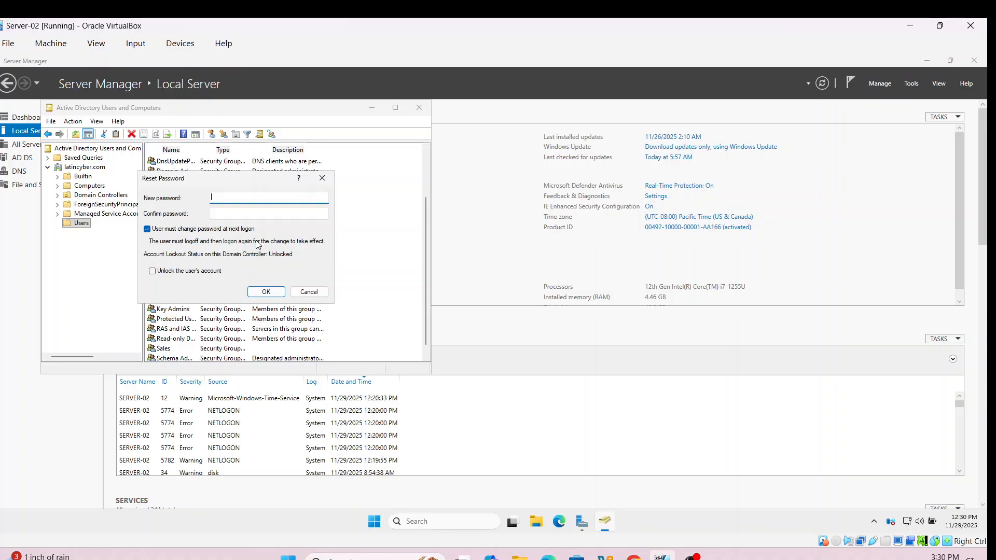
{"action": "left_click", "coordinate": [308, 291]}
- Start a new user in the Users container with first name _Sales-User and logon name _Sales-01
{"action": "scroll", "coordinate": [305, 288], "scroll_direction": "down", "scroll_amount": 1}
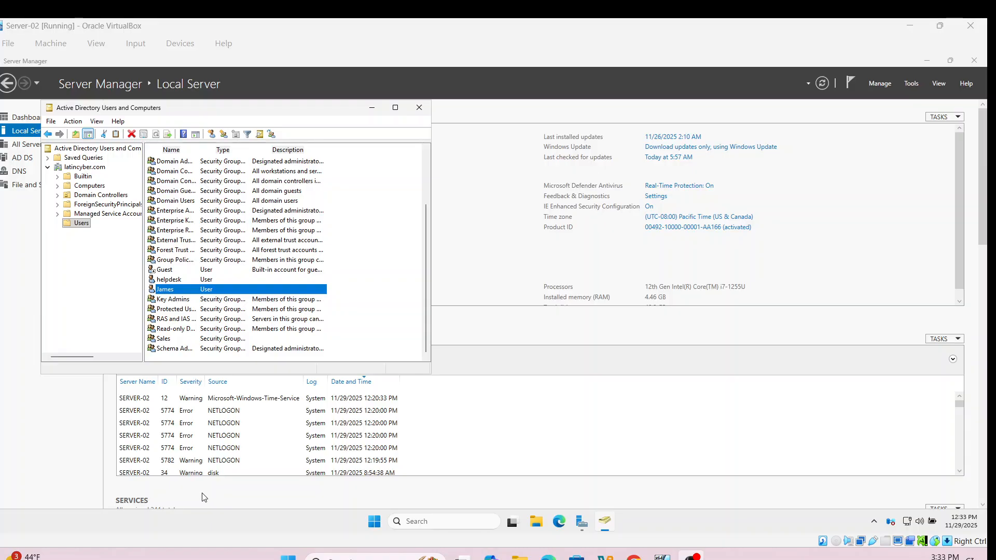
{"action": "right_click", "coordinate": [78, 228]}
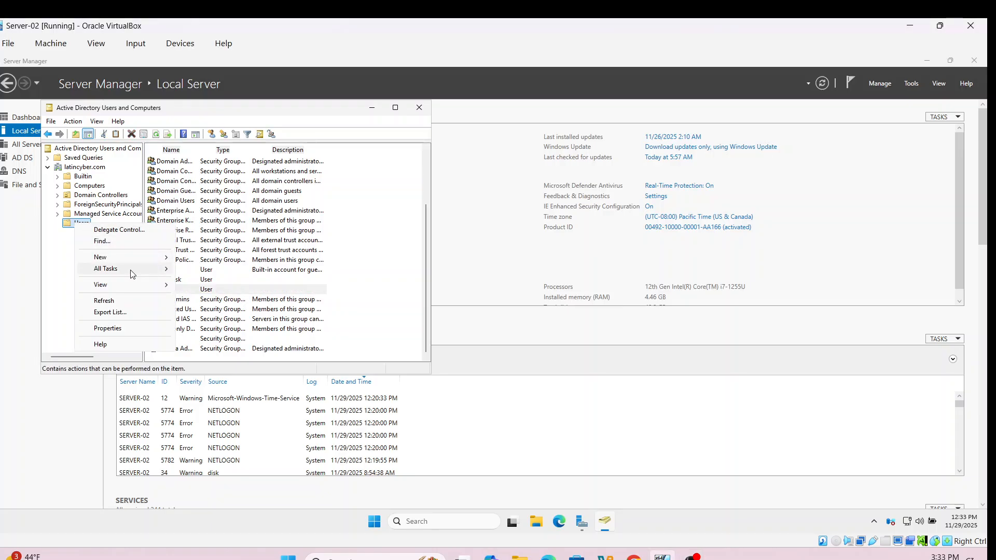
{"action": "mouse_move", "coordinate": [167, 262]}
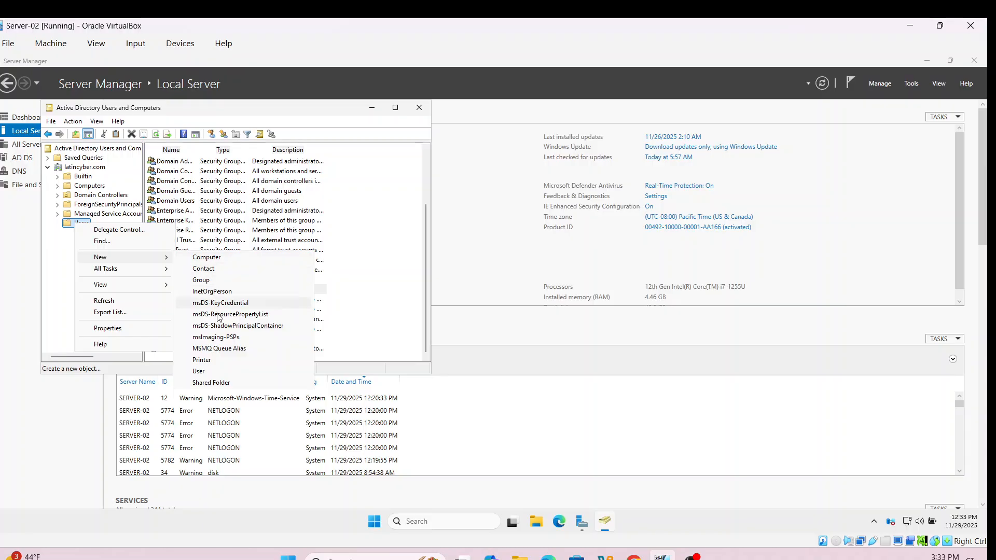
{"action": "left_click", "coordinate": [207, 372]}
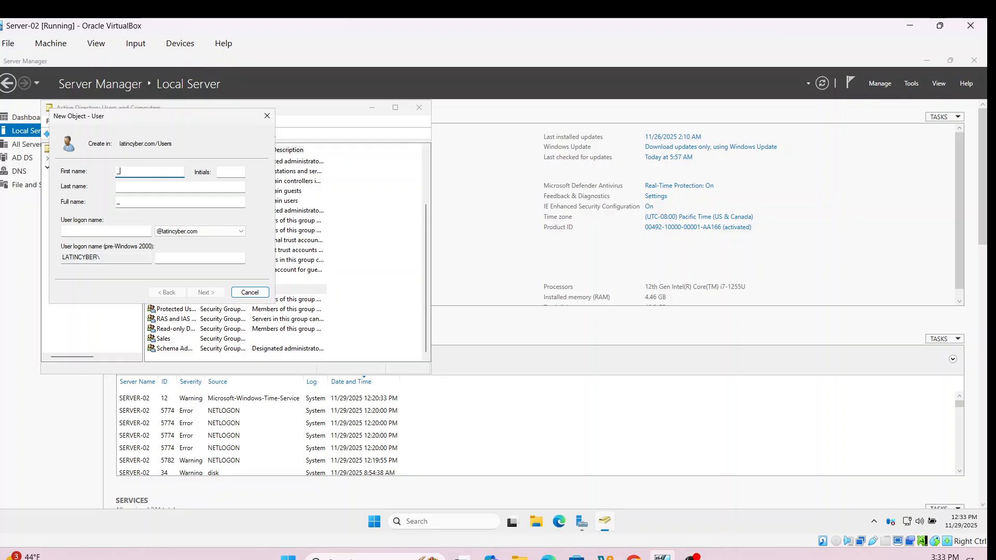
{"action": "type", "text": "e"}
{"action": "type", "text": "s-User"}
{"action": "left_click", "coordinate": [105, 230]}
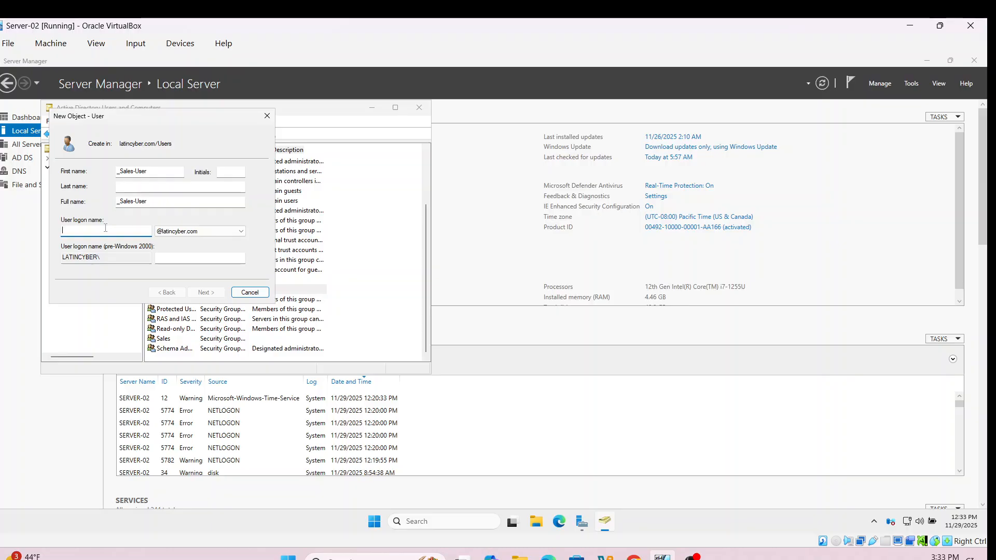
{"action": "type", "text": "_Sales-01"}
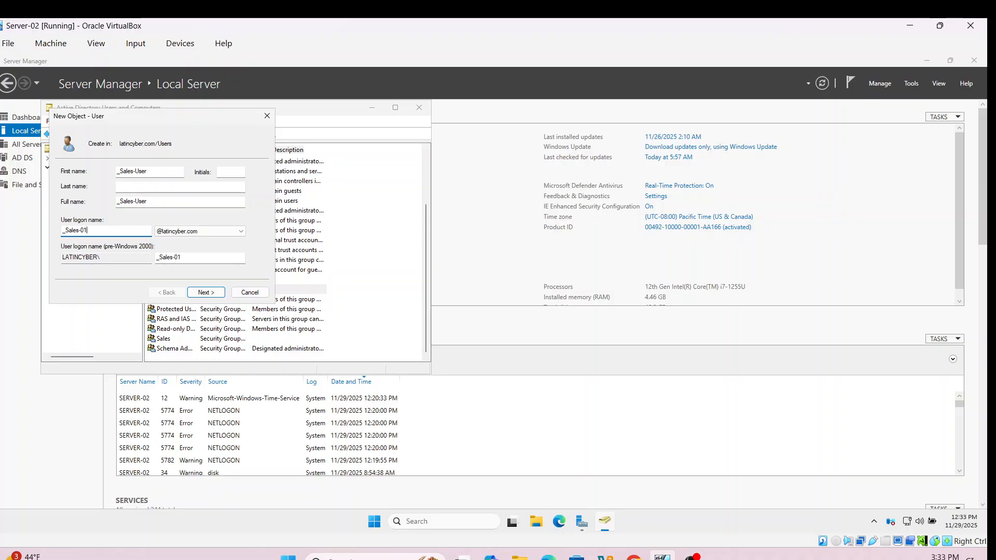
- Change the new user's first name to _Sales--01 and continue to the password settings
{"action": "left_click", "coordinate": [149, 171]}
{"action": "key", "text": "BackSpace"}
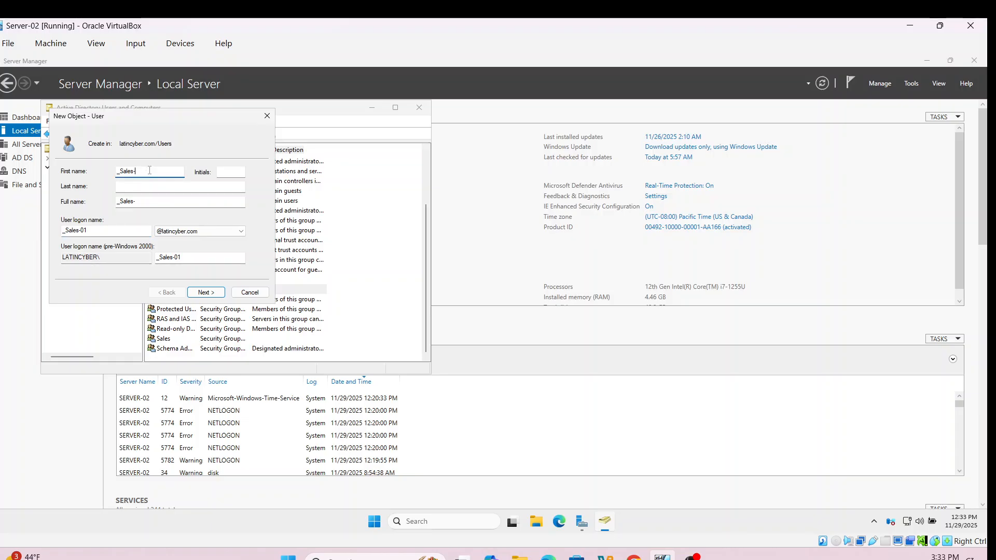
{"action": "type", "text": "01"}
{"action": "left_click", "coordinate": [202, 295]}
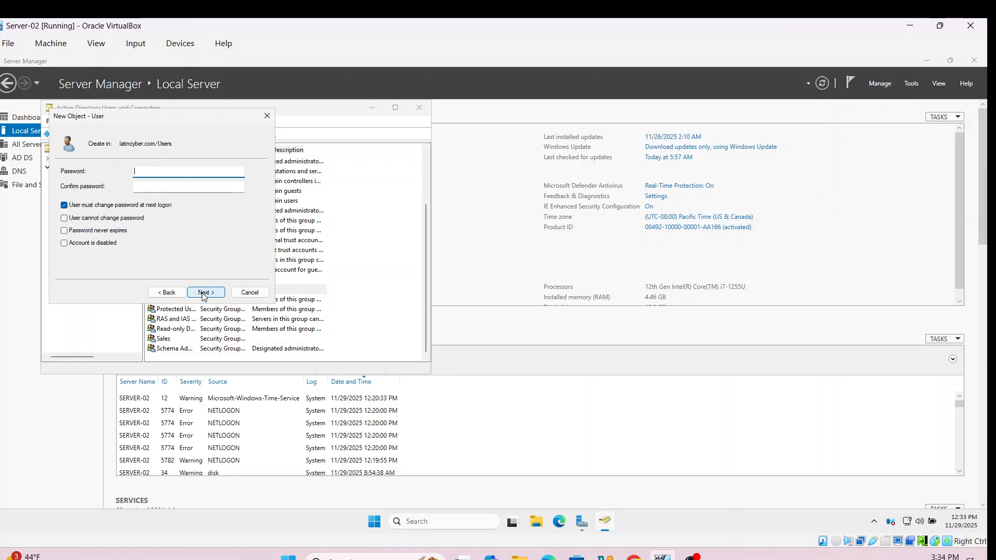
- Set the _Sales--01 account as disabled, enter and confirm the account password, and create the user
{"action": "left_click", "coordinate": [65, 245]}
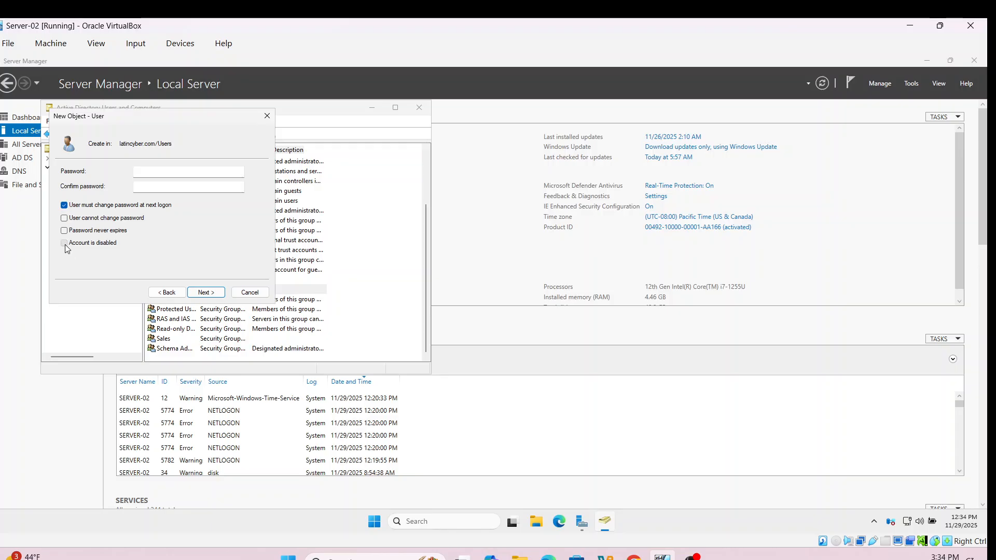
{"action": "left_click", "coordinate": [143, 175]}
{"action": "type", "text": "•••••••"}
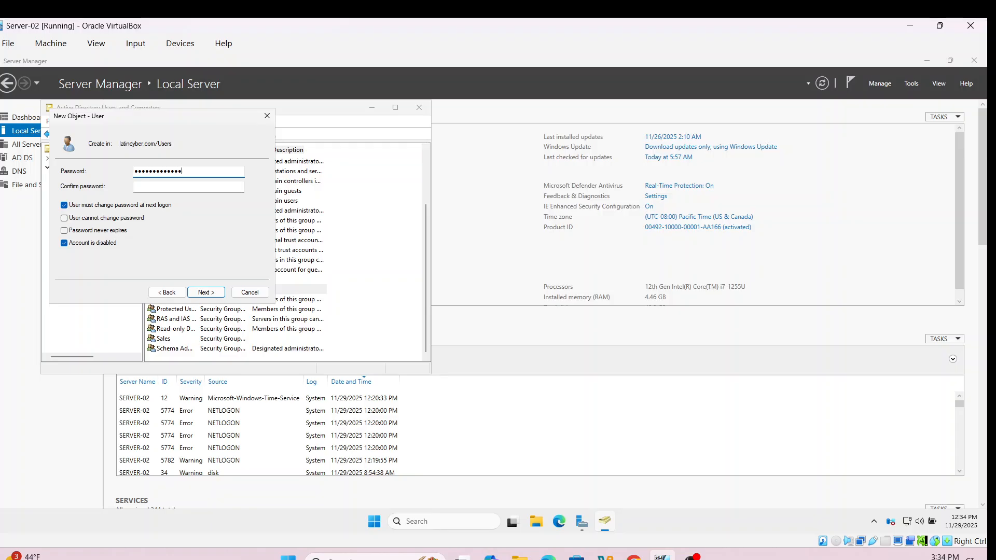
{"action": "left_click", "coordinate": [175, 186]}
{"action": "type", "text": "•••••••••"}
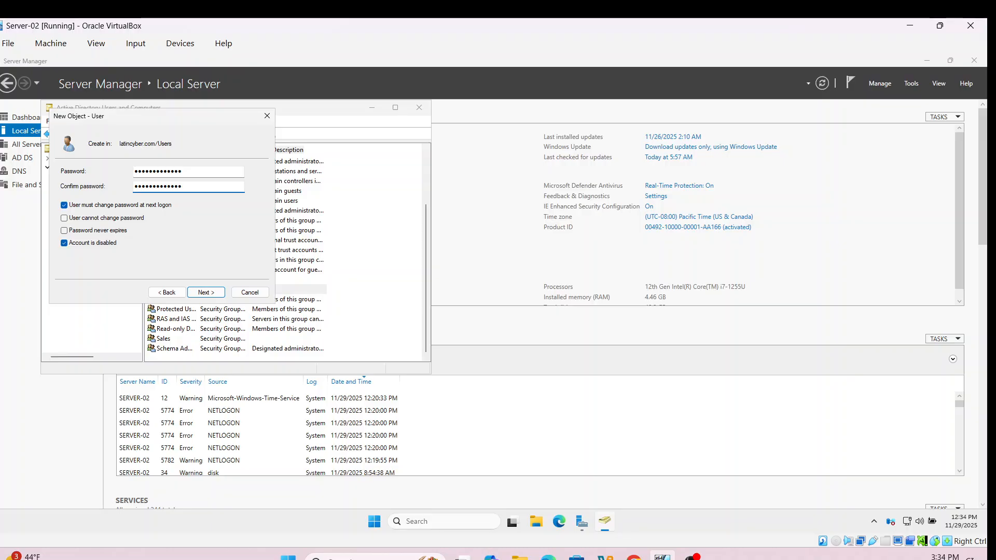
{"action": "left_click", "coordinate": [207, 292]}
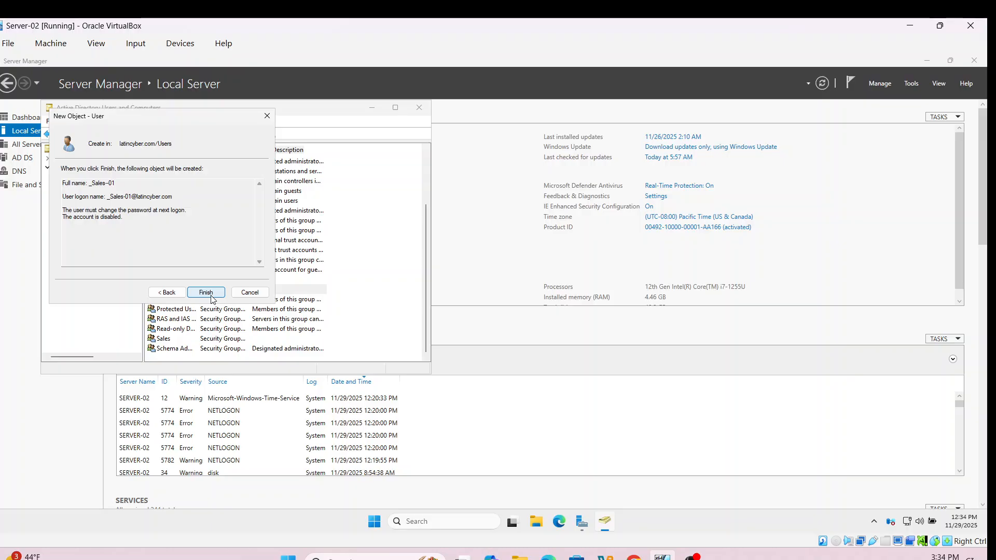
{"action": "left_click", "coordinate": [206, 292]}
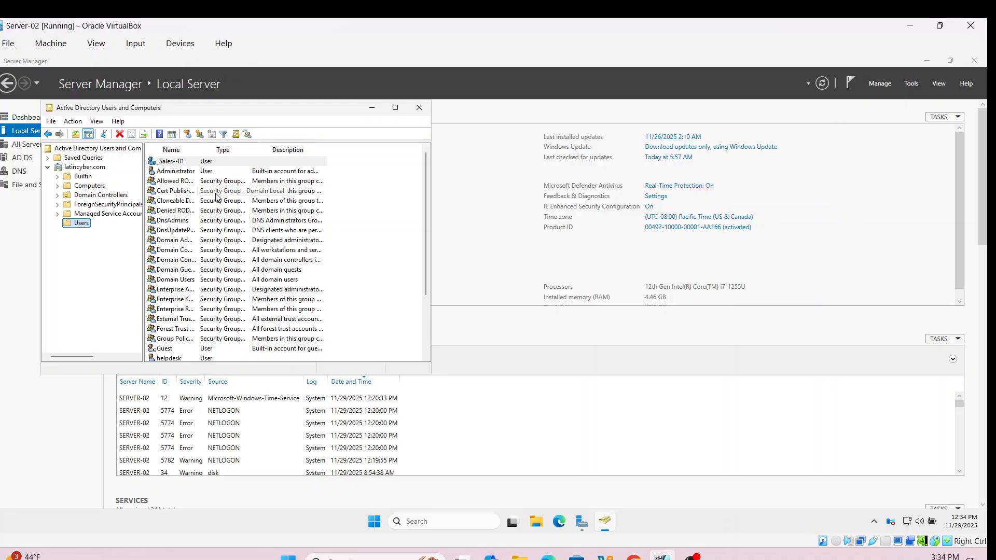
- Add the _Sales--01 user to the Sales group
{"action": "left_click", "coordinate": [174, 164]}
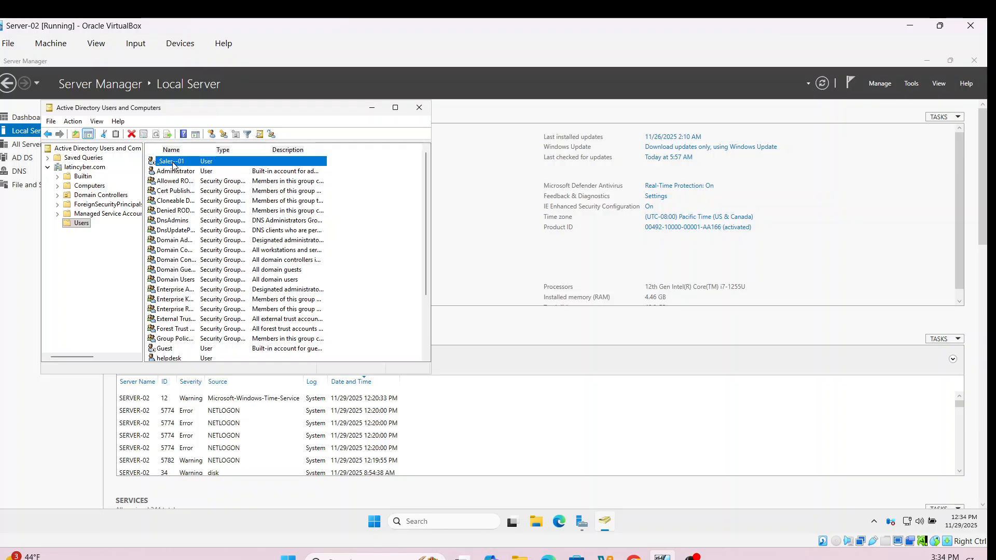
{"action": "right_click", "coordinate": [173, 164]}
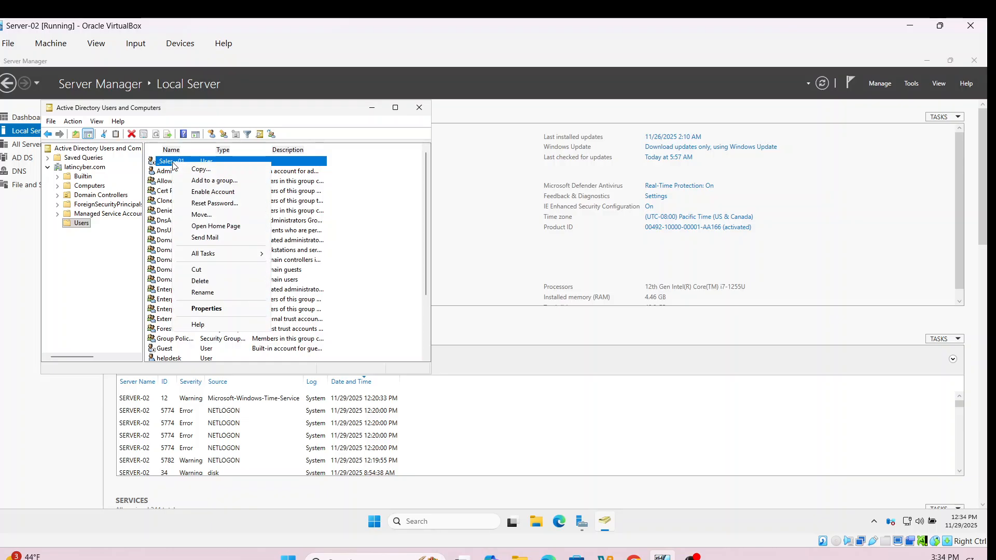
{"action": "left_click", "coordinate": [208, 181]}
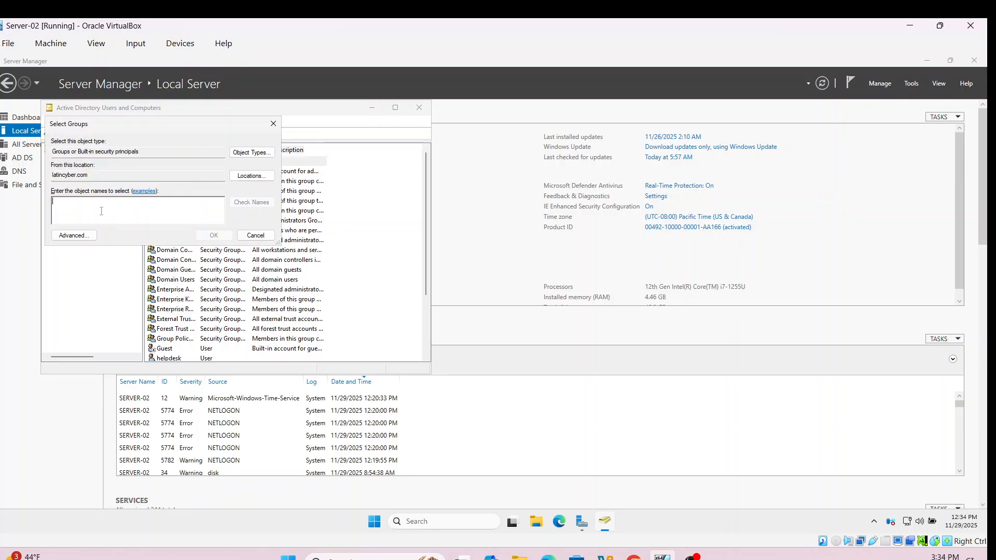
{"action": "type", "text": "a"}
{"action": "key", "text": "BackSpace"}
{"action": "type", "text": "Sa"}
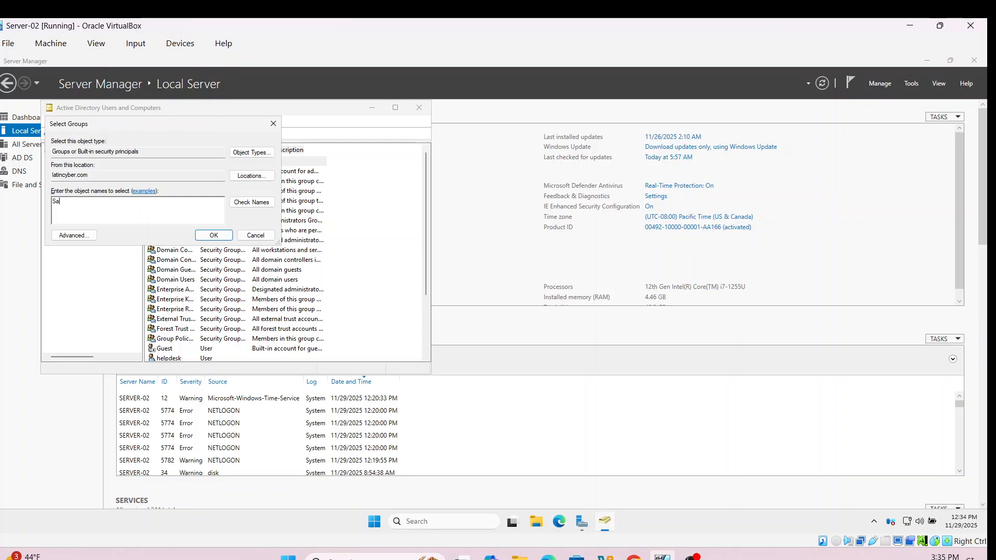
{"action": "type", "text": "les"}
{"action": "left_click", "coordinate": [224, 237]}
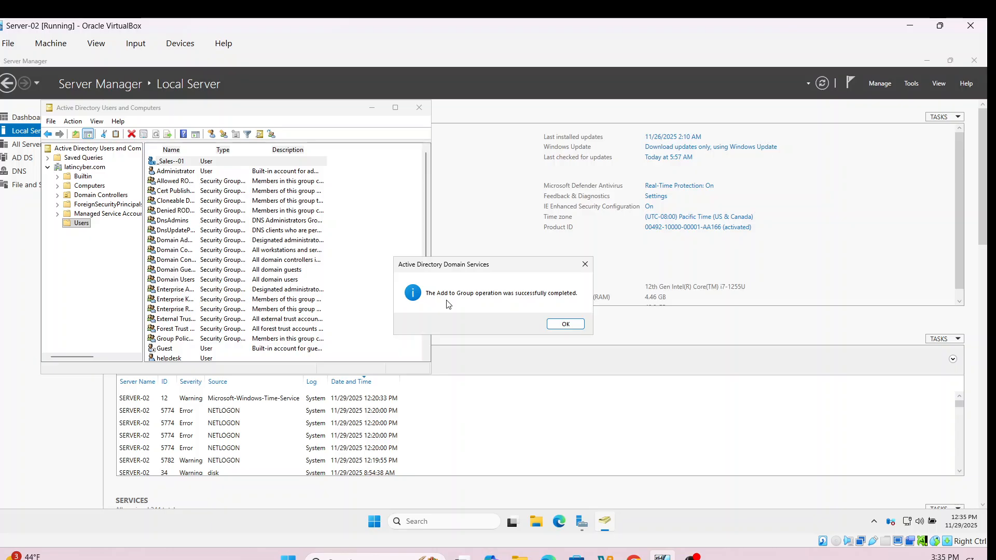
{"action": "left_click", "coordinate": [577, 326]}
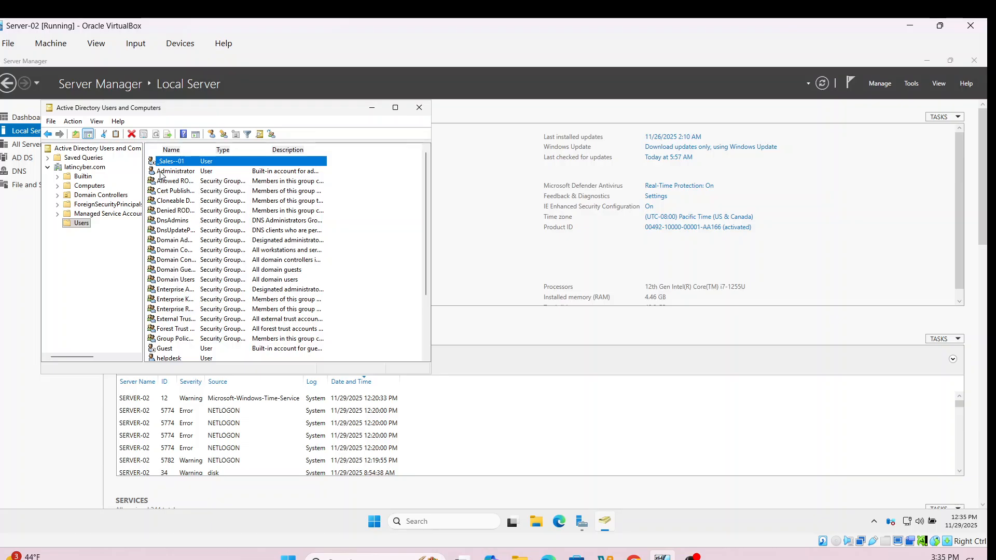
- Copy the _Sales--01 account to a new user, entering the person's first name as both first name and logon name
{"action": "right_click", "coordinate": [176, 164]}
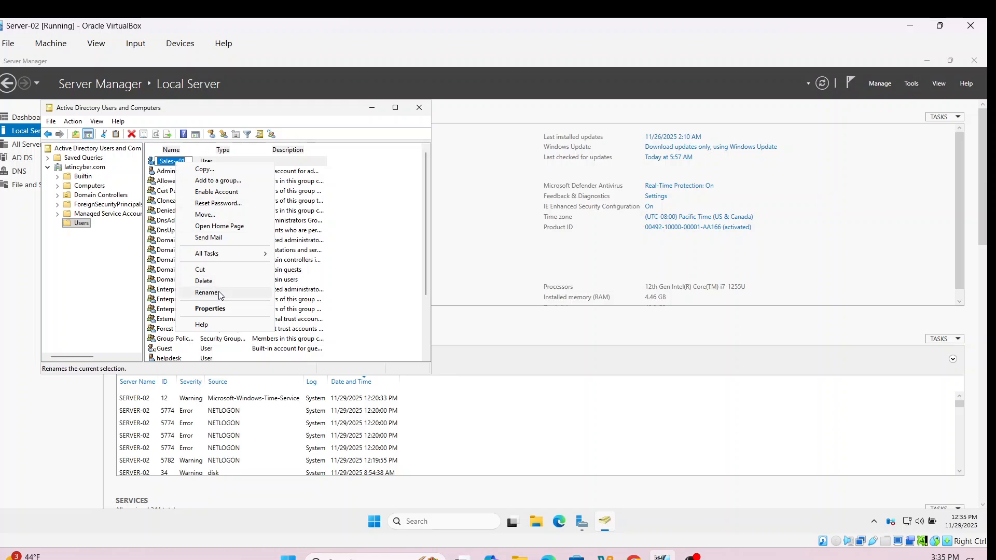
{"action": "left_click", "coordinate": [206, 171]}
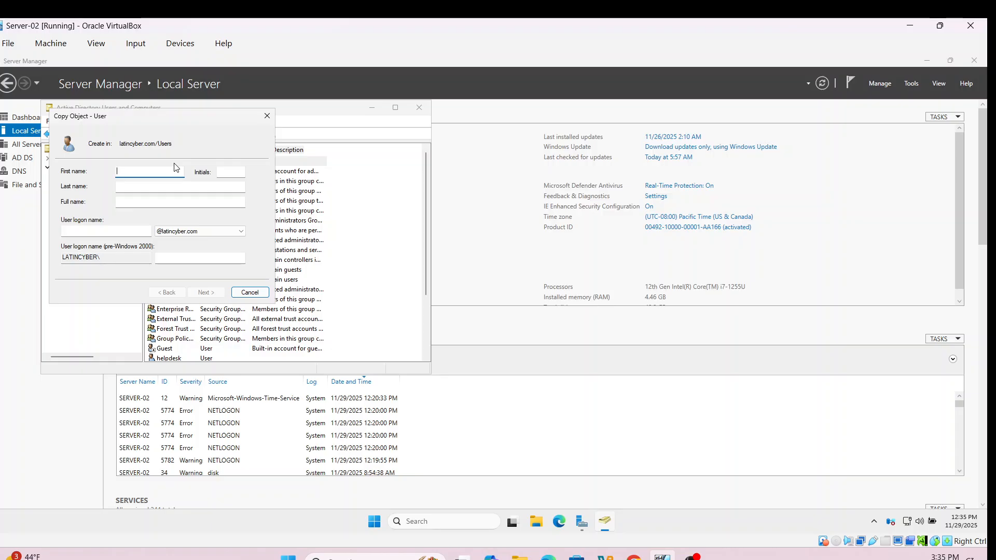
{"action": "type", "text": "maria"}
{"action": "left_click", "coordinate": [91, 232]}
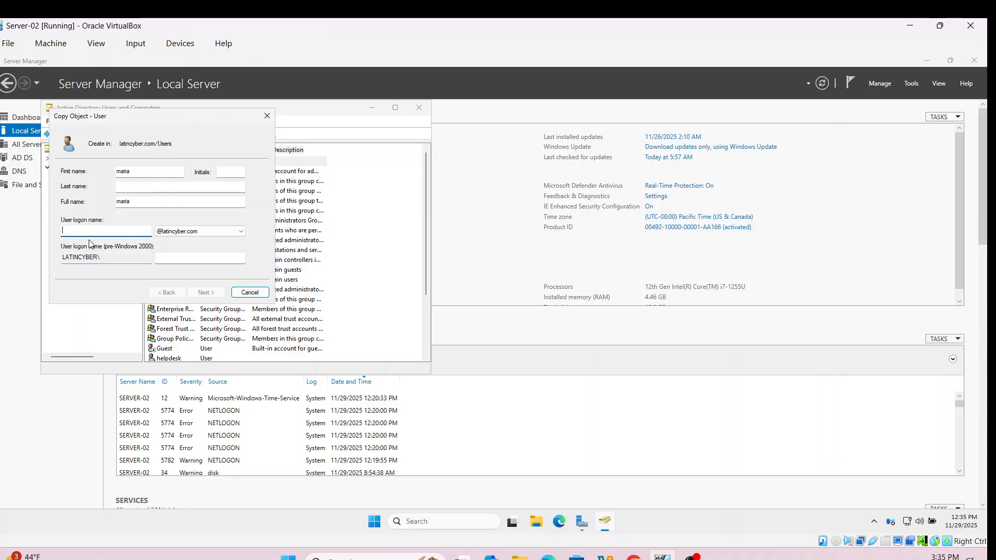
{"action": "type", "text": "marisa"}
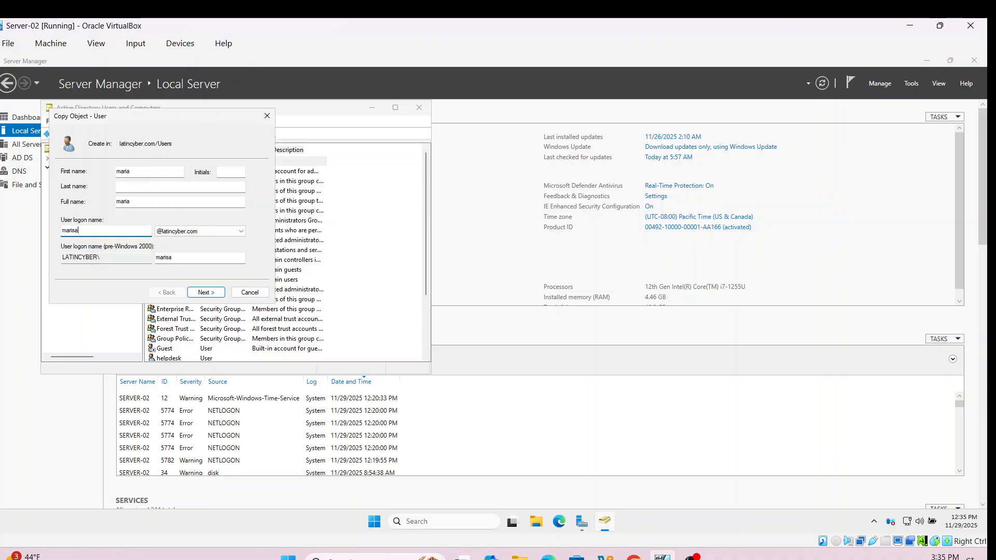
{"action": "key", "text": "BackSpace"}
{"action": "key", "text": "BackSpace"}
{"action": "type", "text": "a"}
{"action": "left_click", "coordinate": [215, 297]}
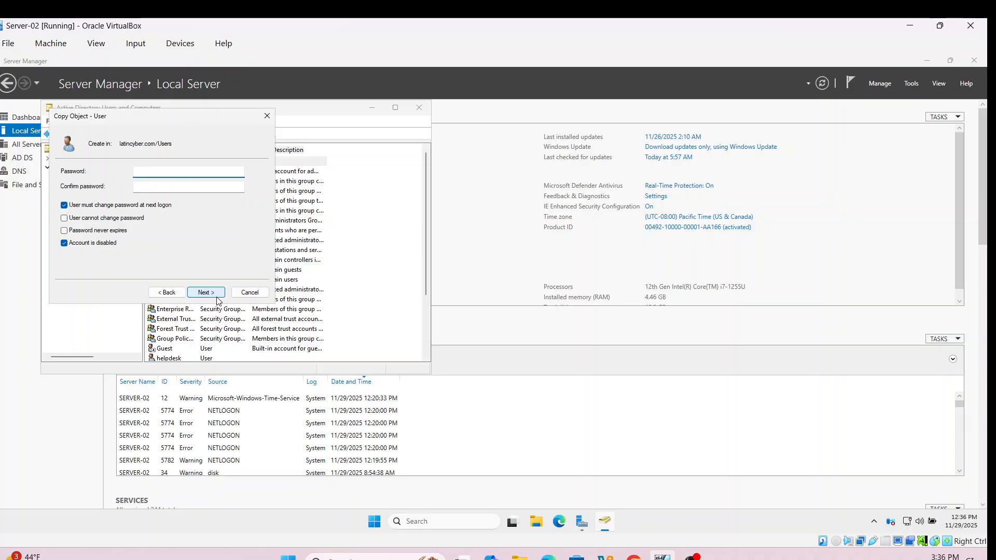
- Turn off Account is disabled for the copied user, enter and confirm the account password, and create the user
{"action": "left_click", "coordinate": [63, 244]}
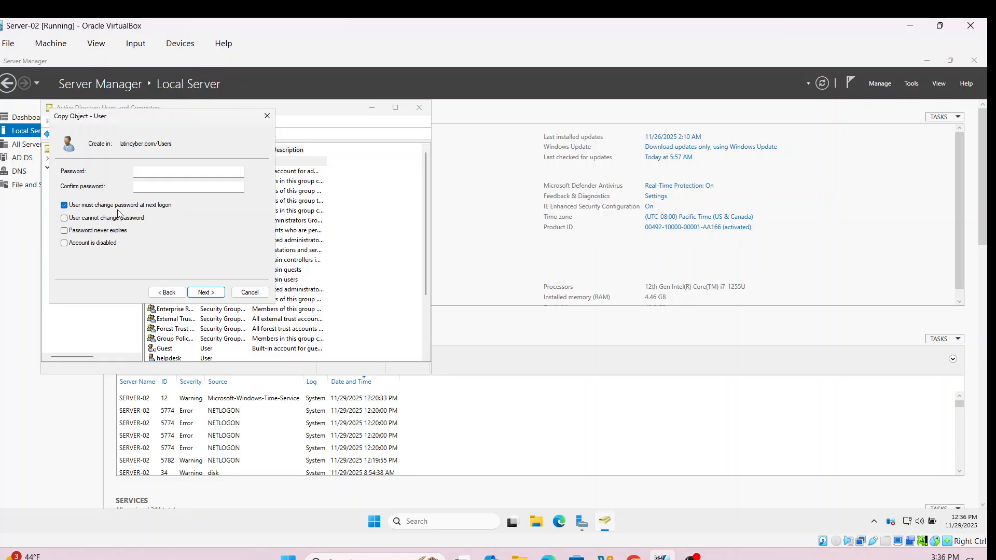
{"action": "left_click", "coordinate": [163, 169]}
{"action": "type", "text": "•••••"}
{"action": "left_click", "coordinate": [164, 188]}
{"action": "type", "text": "•••••••••••"}
{"action": "left_click", "coordinate": [212, 294]}
{"action": "left_click", "coordinate": [206, 293]}
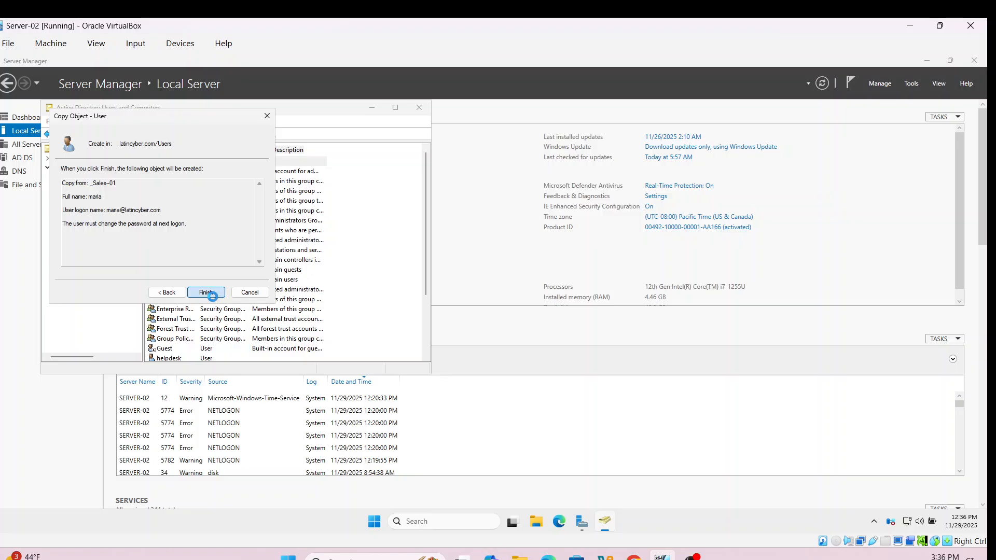
- Check the group memberships in the copied user's properties and close them
{"action": "scroll", "coordinate": [218, 361], "scroll_direction": "down", "scroll_amount": 2}
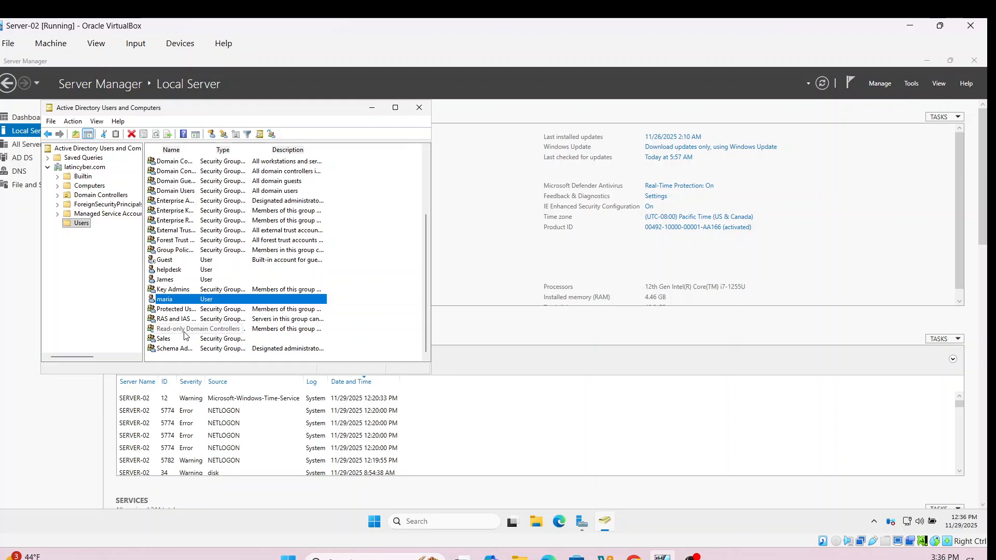
{"action": "right_click", "coordinate": [177, 304]}
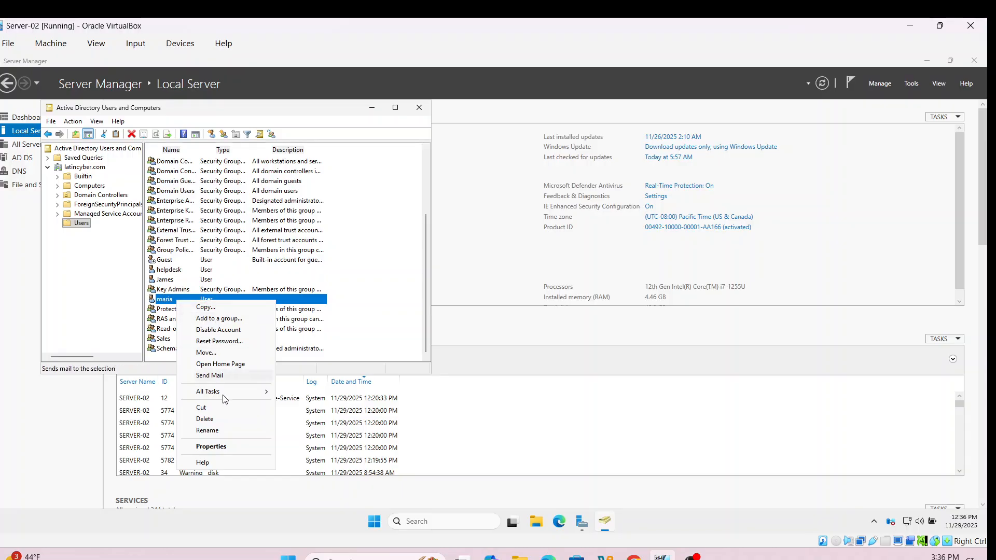
{"action": "left_click", "coordinate": [222, 447]}
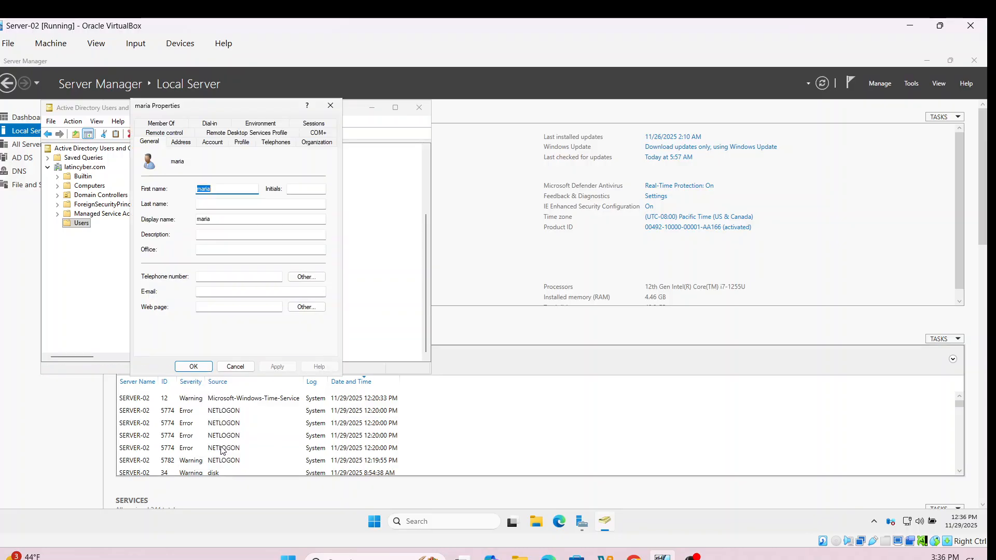
{"action": "left_click", "coordinate": [164, 124]}
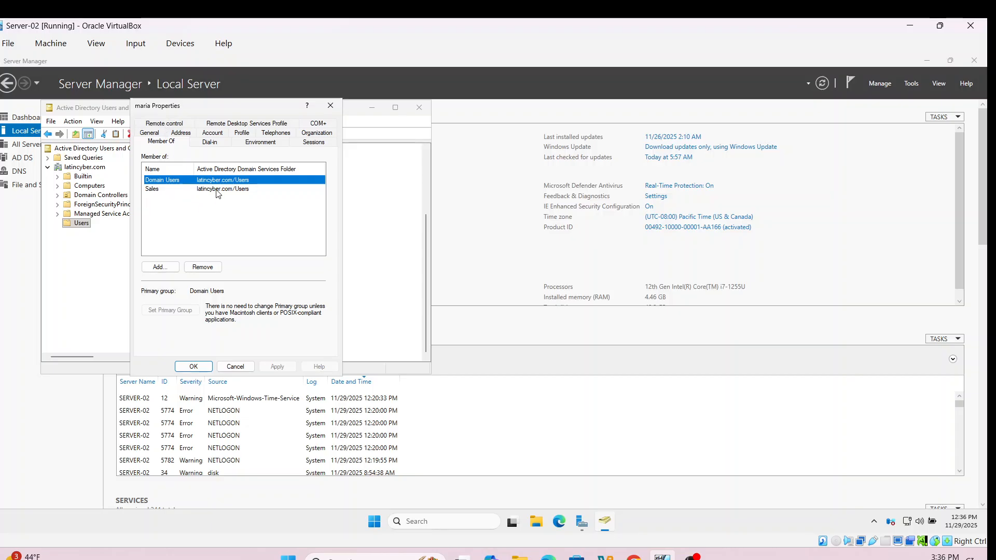
{"action": "left_click", "coordinate": [337, 105]}
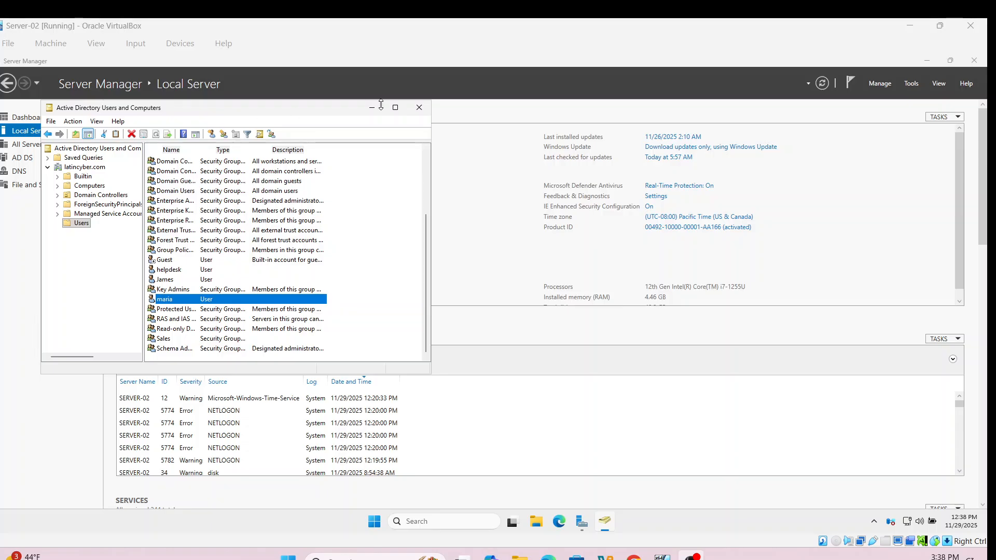
- Close Active Directory Users and Computers and open Active Directory Administrative Center
{"action": "left_click", "coordinate": [419, 108]}
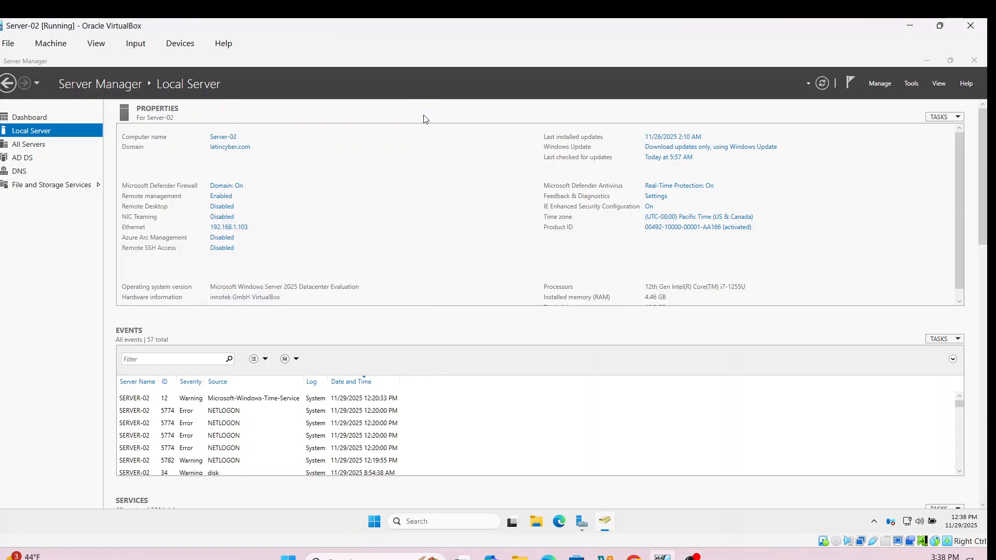
{"action": "left_click", "coordinate": [917, 84]}
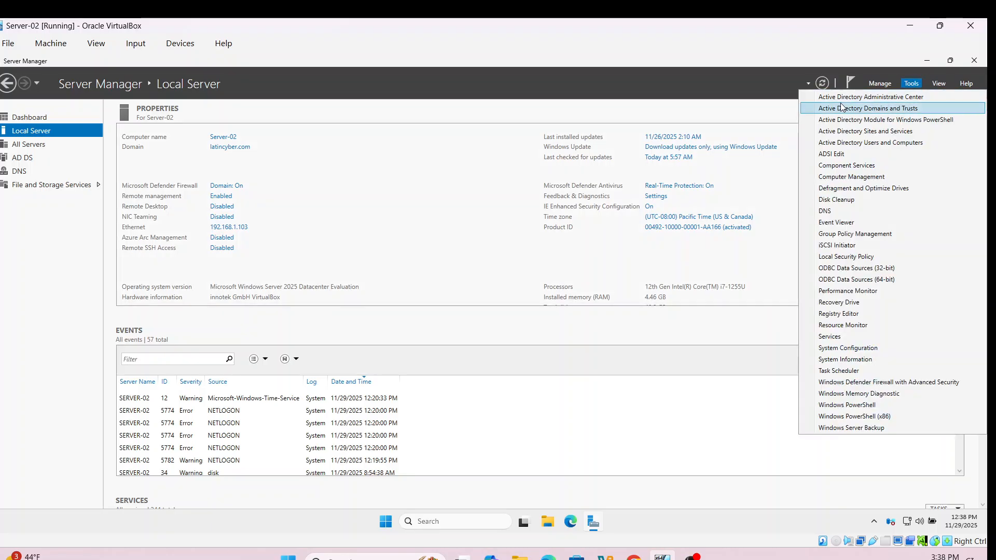
{"action": "left_click", "coordinate": [877, 99]}
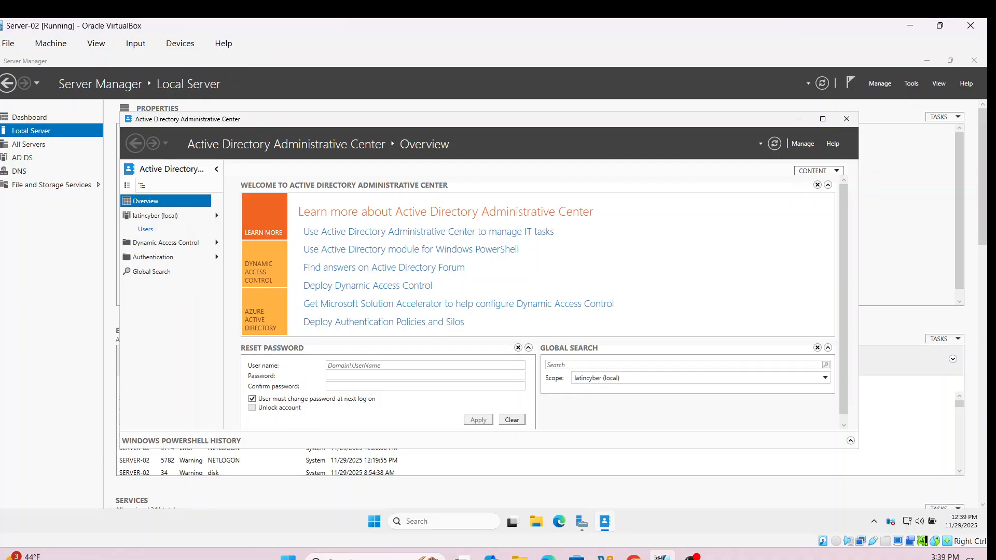
{"action": "left_click", "coordinate": [691, 558]}
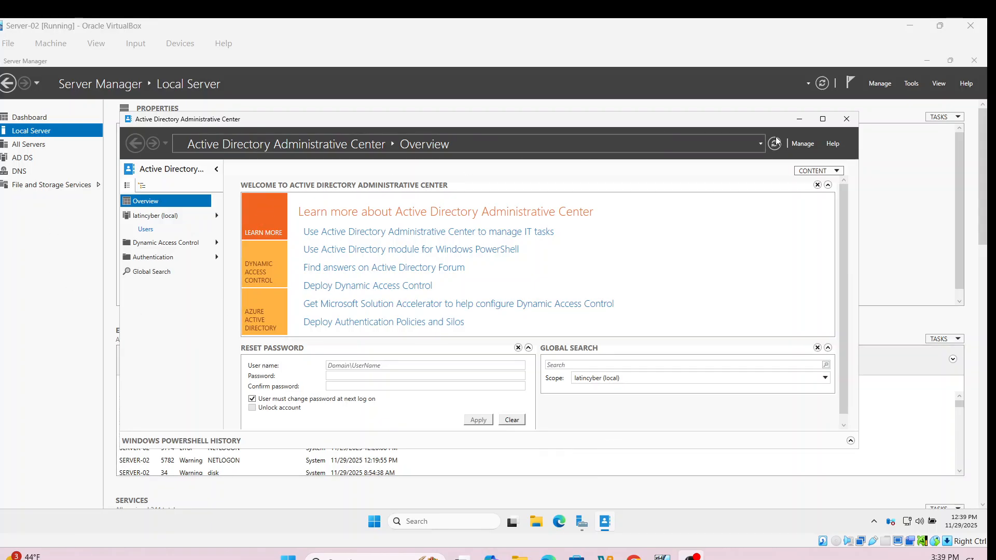
- Maximize Active Directory Administrative Center, show the latincyber (local) domain in tree view, and expand its containers
{"action": "left_click", "coordinate": [823, 121]}
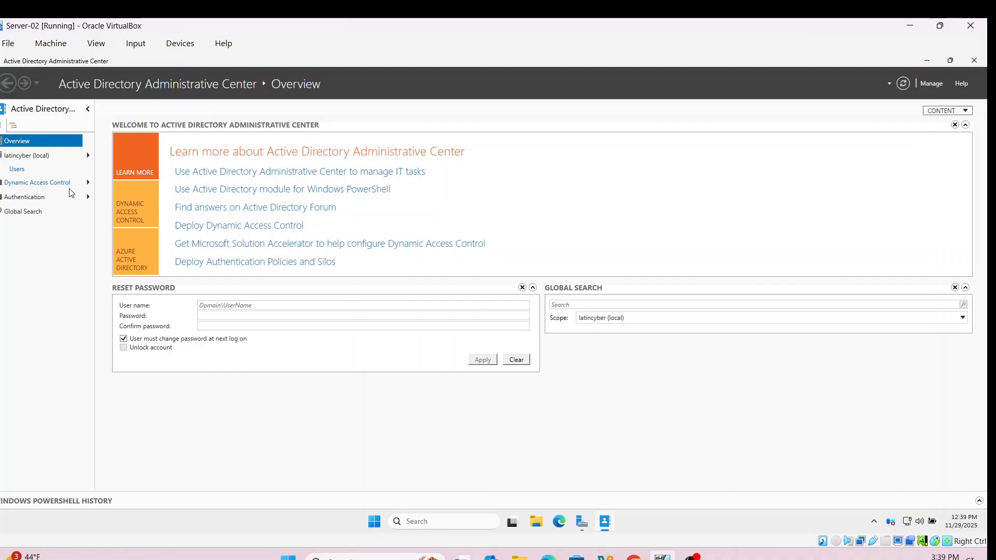
{"action": "left_click", "coordinate": [41, 160]}
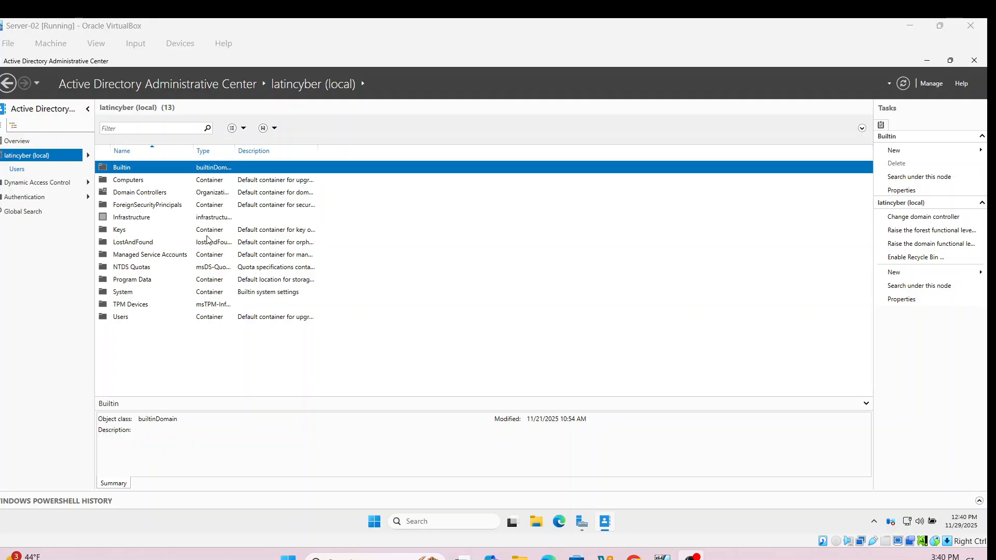
{"action": "left_click", "coordinate": [14, 126]}
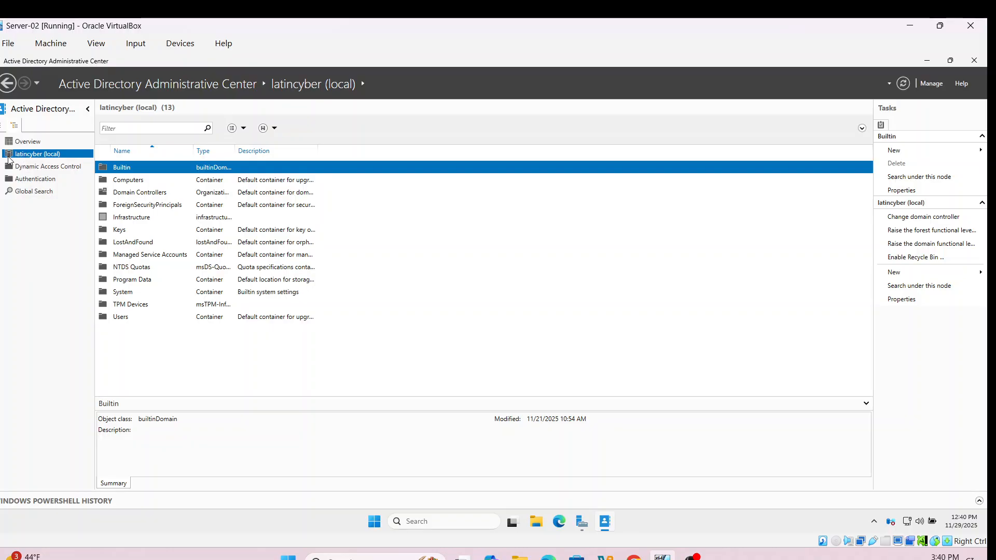
{"action": "left_click", "coordinate": [2, 155]}
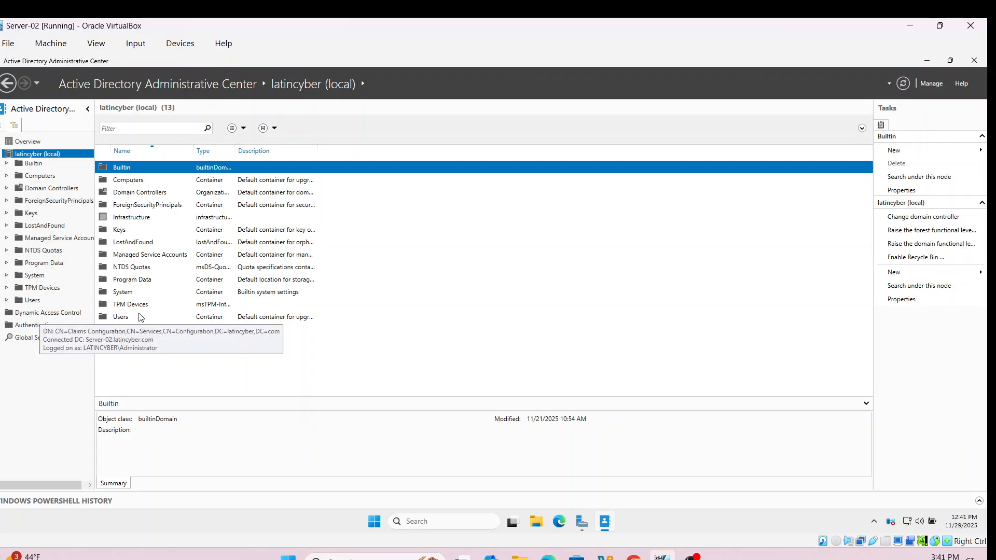
- Open a blank new-user form under latincyber (local), examine its Account, Organization, Member Of and password settings sections, and close it without creating a user
{"action": "left_click", "coordinate": [894, 276]}
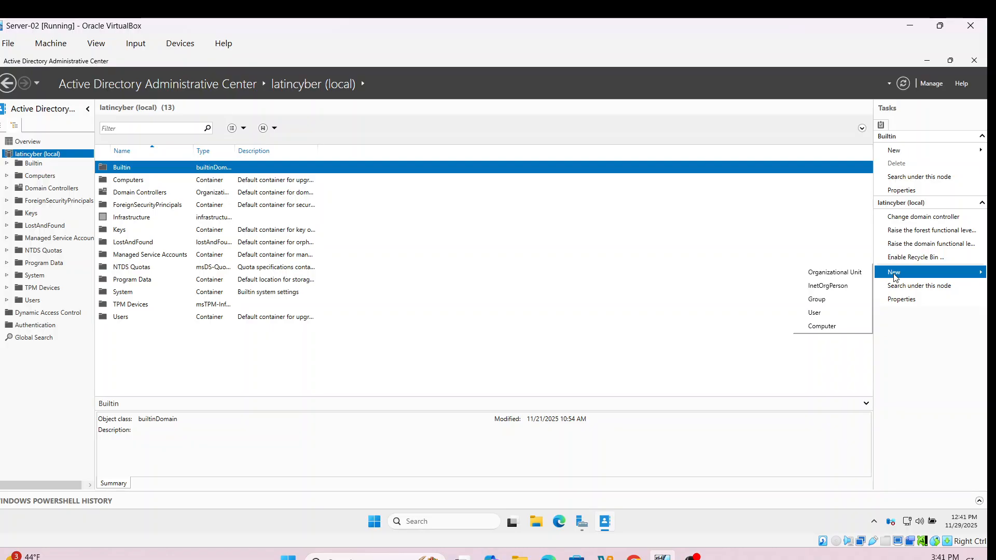
{"action": "left_click", "coordinate": [829, 313]}
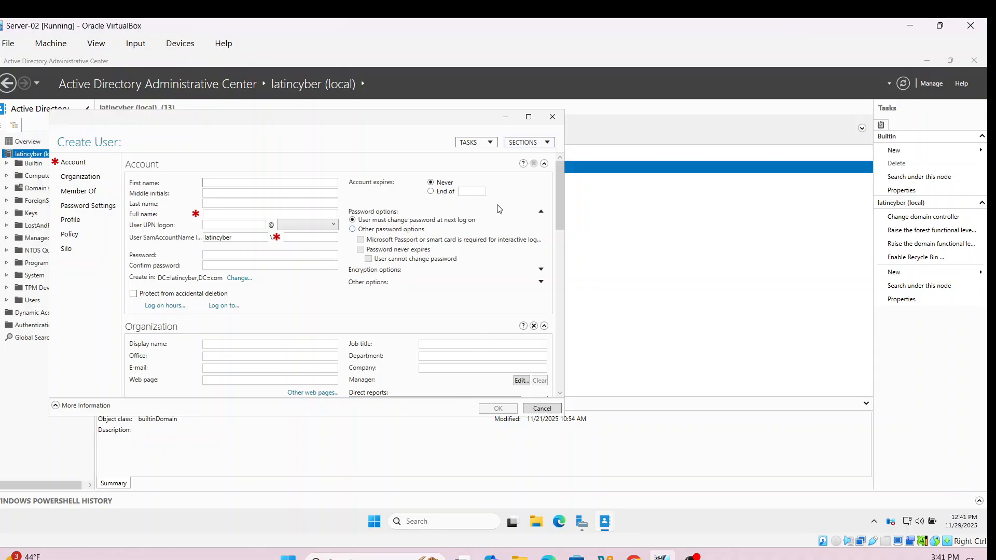
{"action": "left_click", "coordinate": [528, 117]}
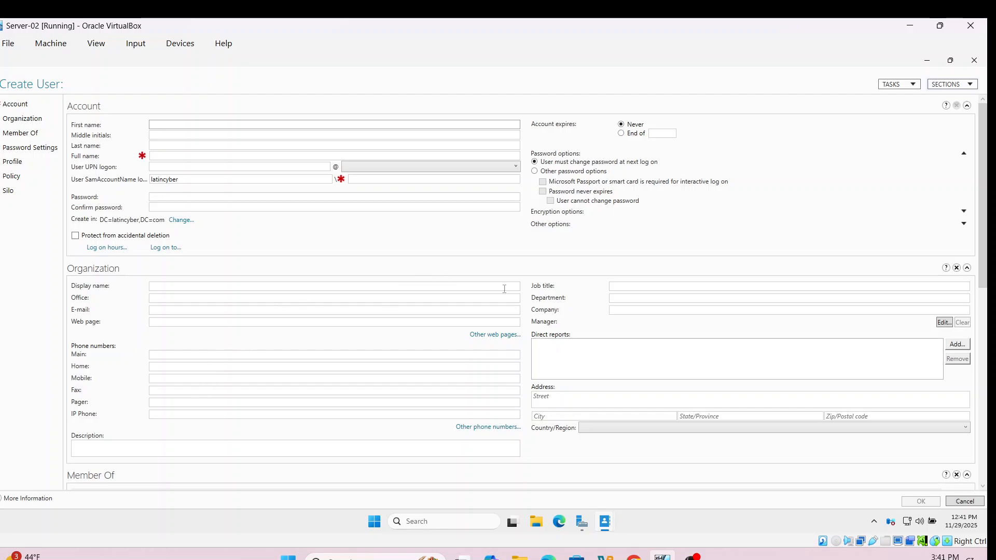
{"action": "scroll", "coordinate": [522, 322], "scroll_direction": "down", "scroll_amount": 4}
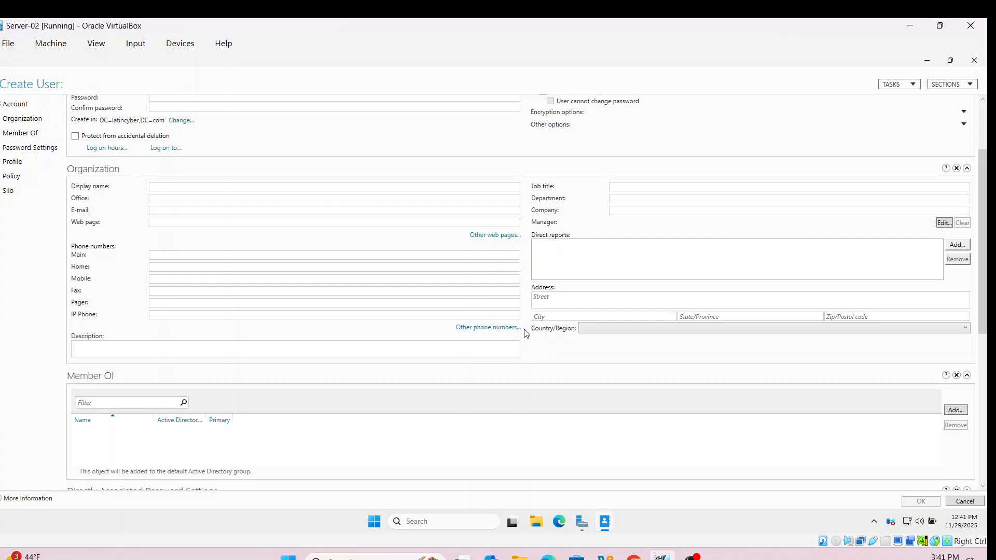
{"action": "scroll", "coordinate": [530, 304], "scroll_direction": "down", "scroll_amount": 5}
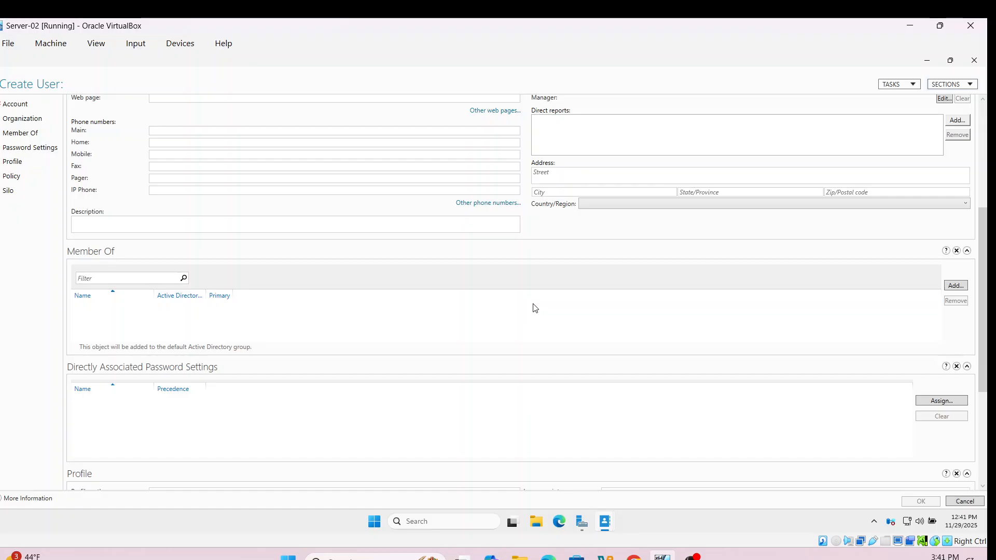
{"action": "scroll", "coordinate": [247, 335], "scroll_direction": "up", "scroll_amount": 2}
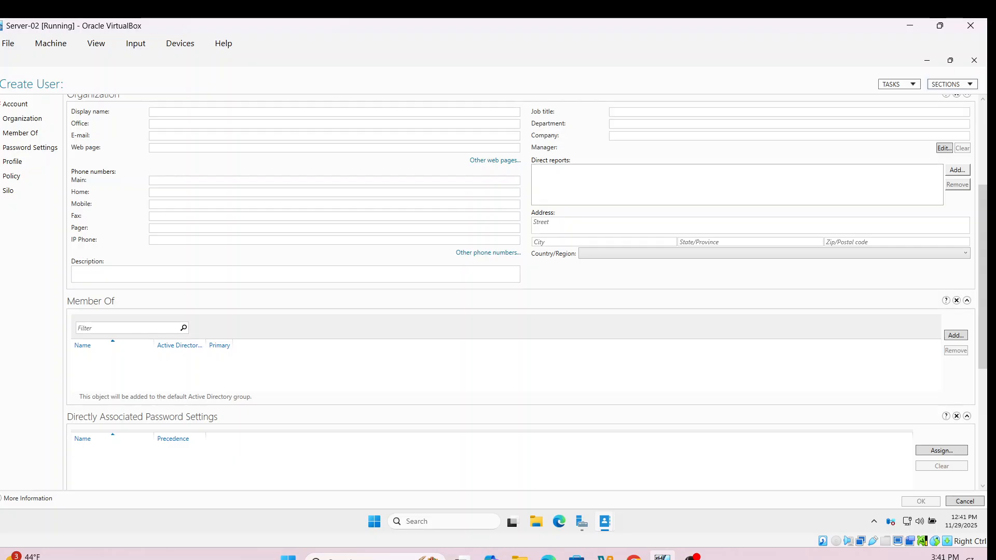
{"action": "left_click", "coordinate": [692, 557]}
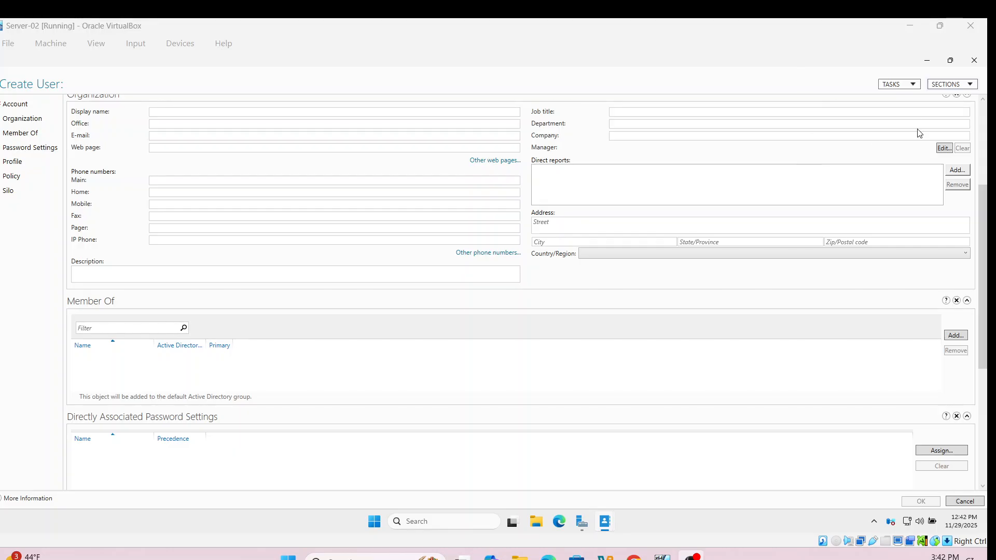
{"action": "left_click", "coordinate": [968, 61]}
{"action": "left_click", "coordinate": [968, 61]}
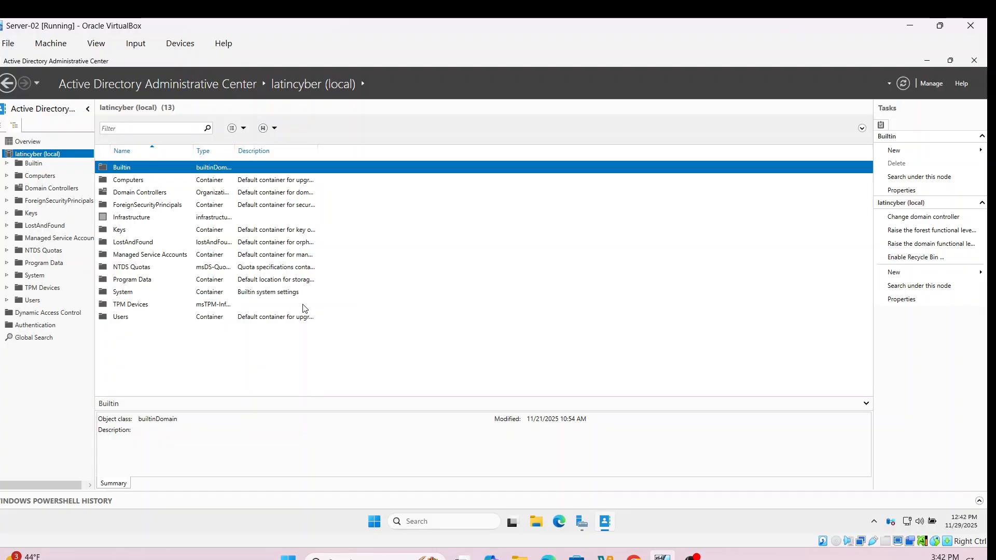
- Open the Users container of latincyber (local) and look through its user accounts and groups
{"action": "left_click", "coordinate": [20, 301]}
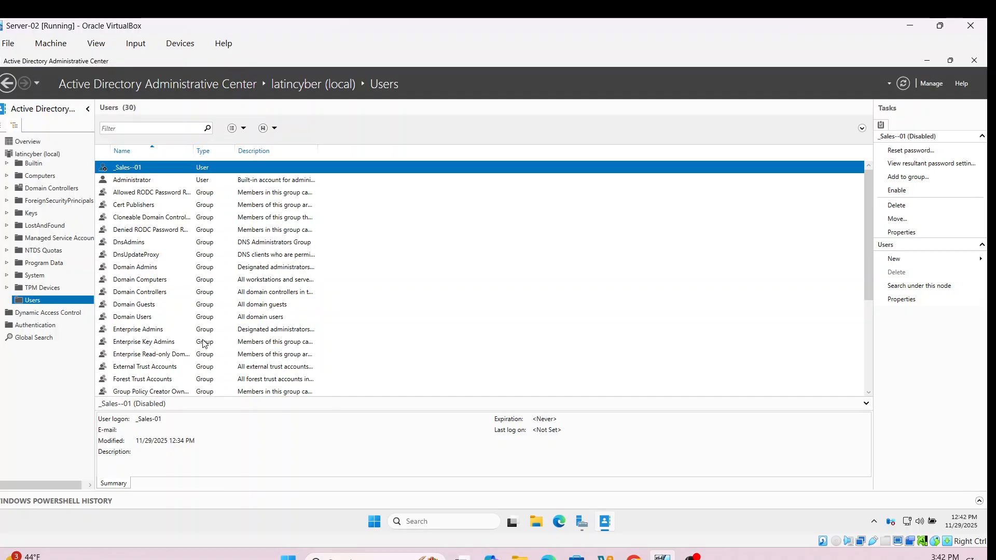
{"action": "scroll", "coordinate": [203, 344], "scroll_direction": "down", "scroll_amount": 2}
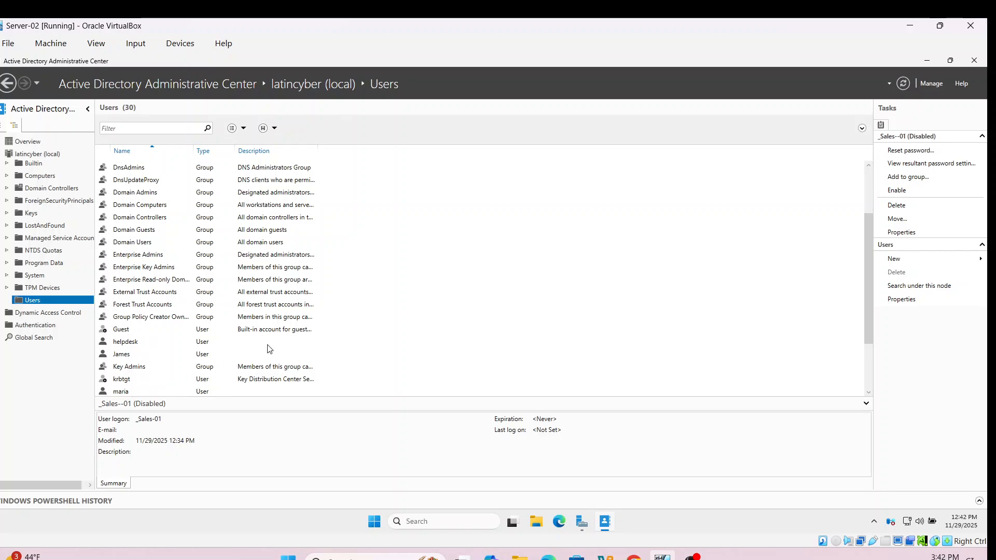
{"action": "scroll", "coordinate": [312, 339], "scroll_direction": "down", "scroll_amount": 2}
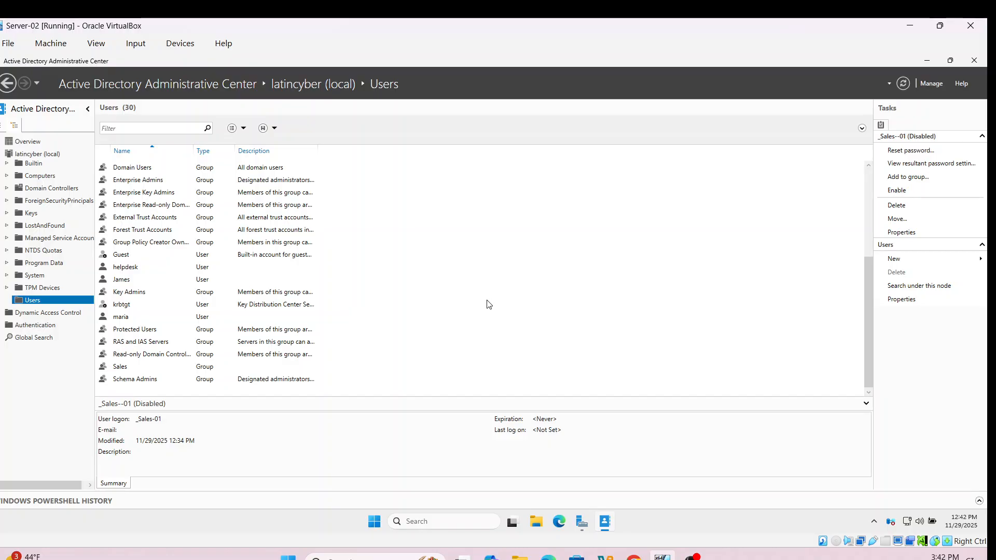
{"action": "left_click", "coordinate": [692, 557]}
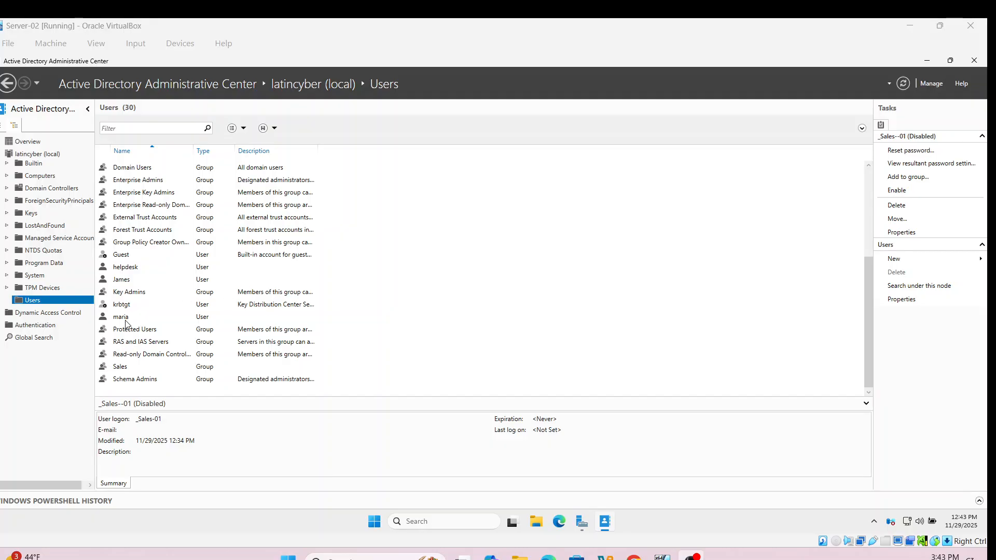
- Remove the Sales group from the memberships of the user listed just below helpdesk, and save the account's properties
{"action": "left_click", "coordinate": [124, 281]}
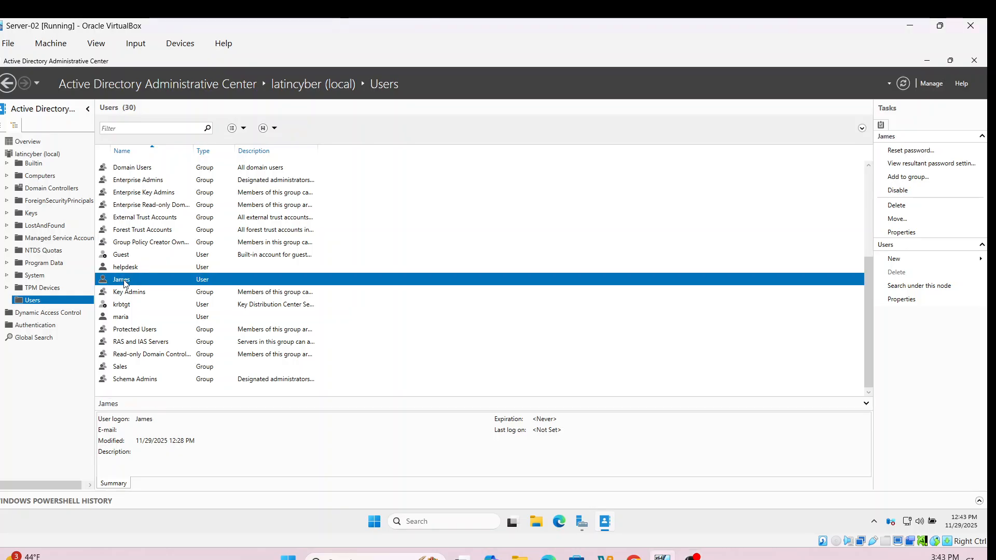
{"action": "right_click", "coordinate": [124, 282]}
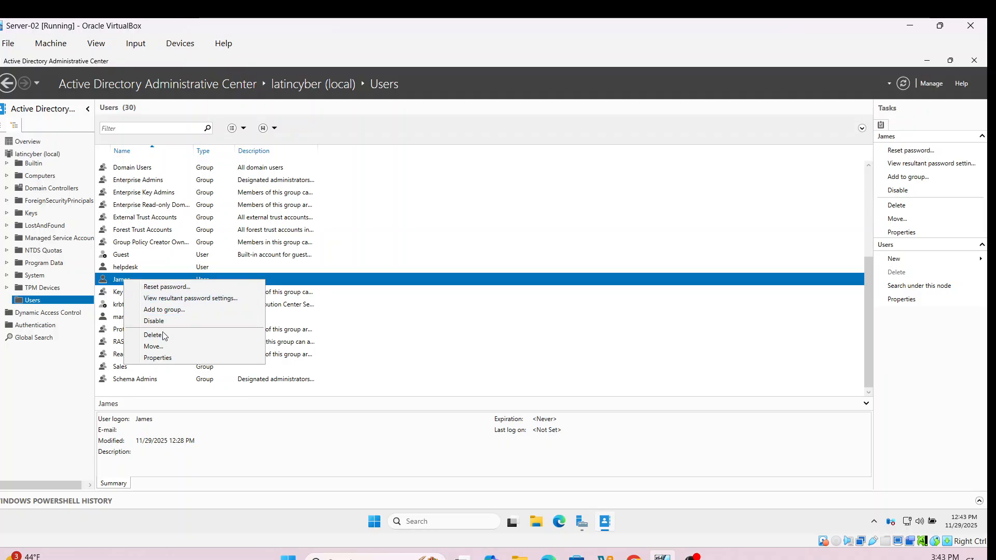
{"action": "left_click", "coordinate": [158, 357]}
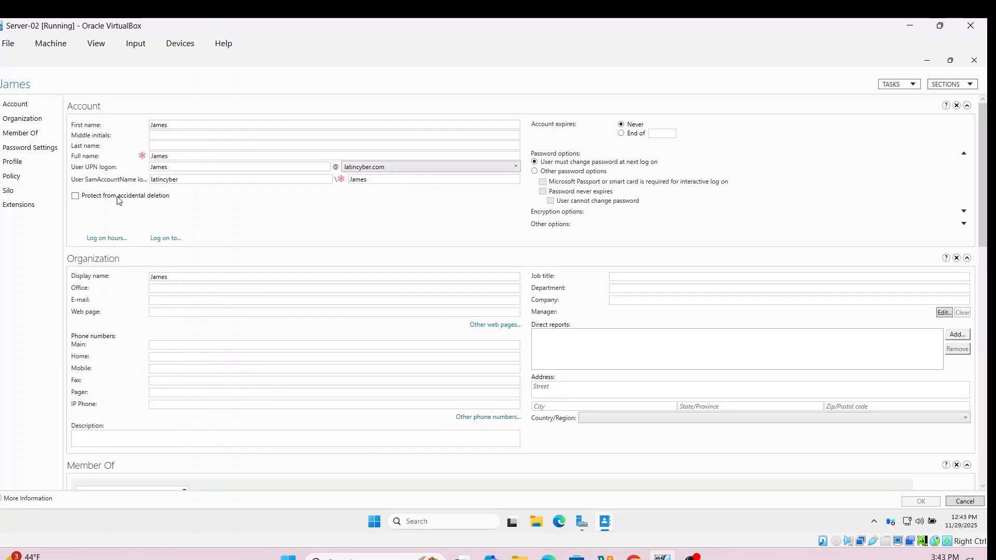
{"action": "left_click", "coordinate": [25, 136]}
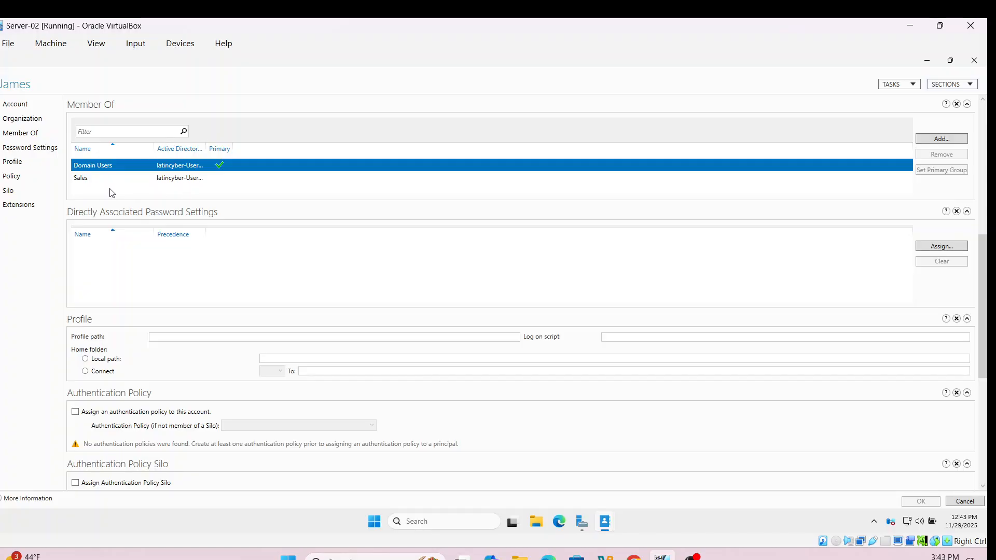
{"action": "left_click", "coordinate": [175, 180]}
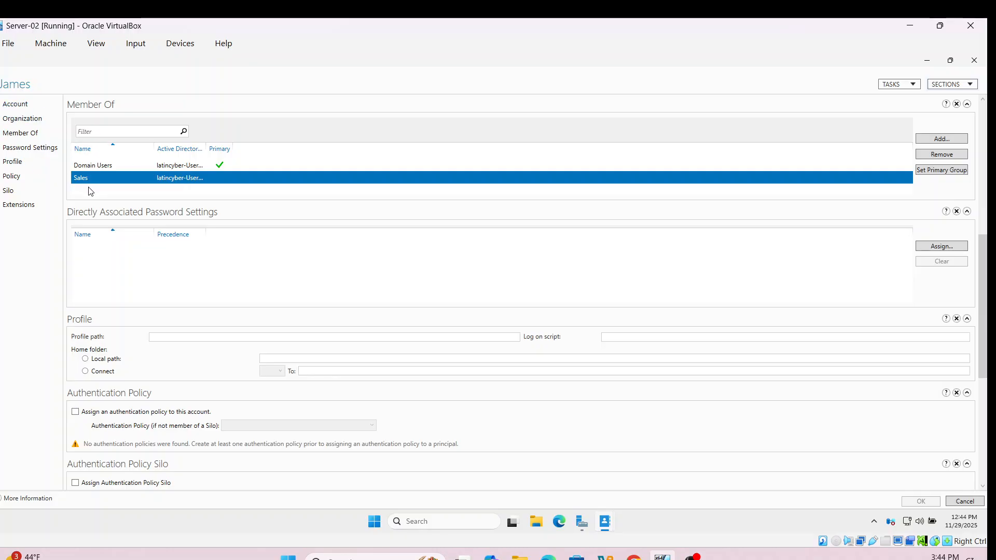
{"action": "left_click", "coordinate": [939, 157]}
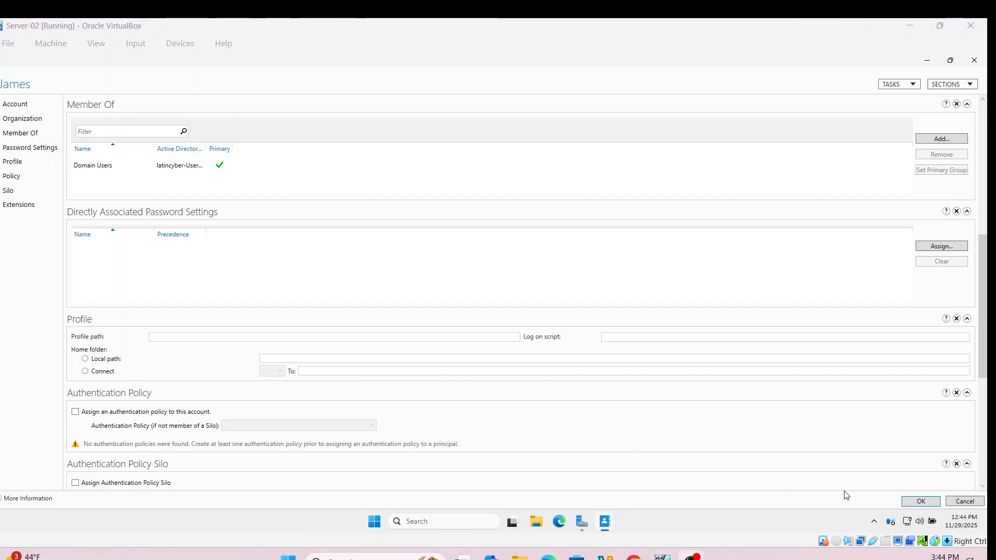
{"action": "left_click", "coordinate": [918, 502]}
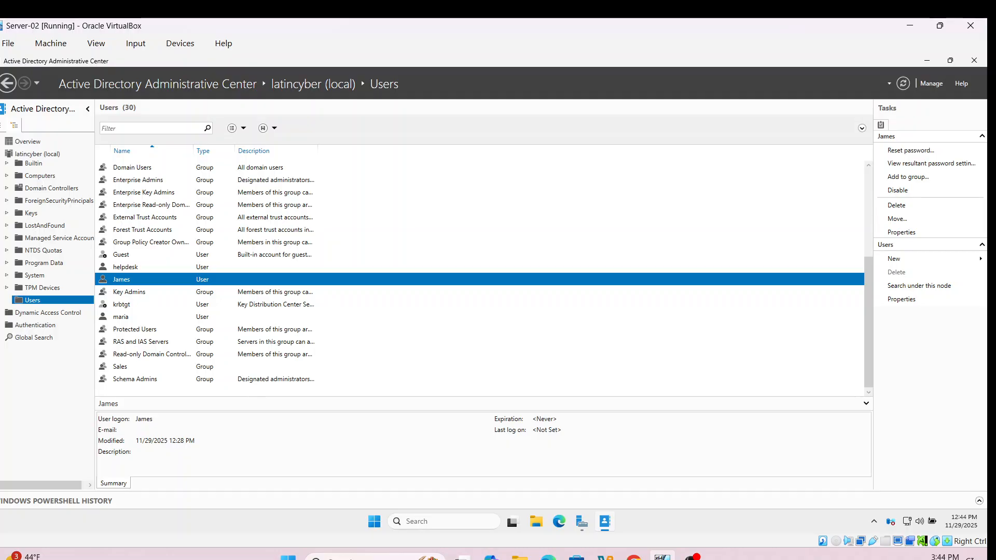
{"action": "left_click", "coordinate": [692, 557]}
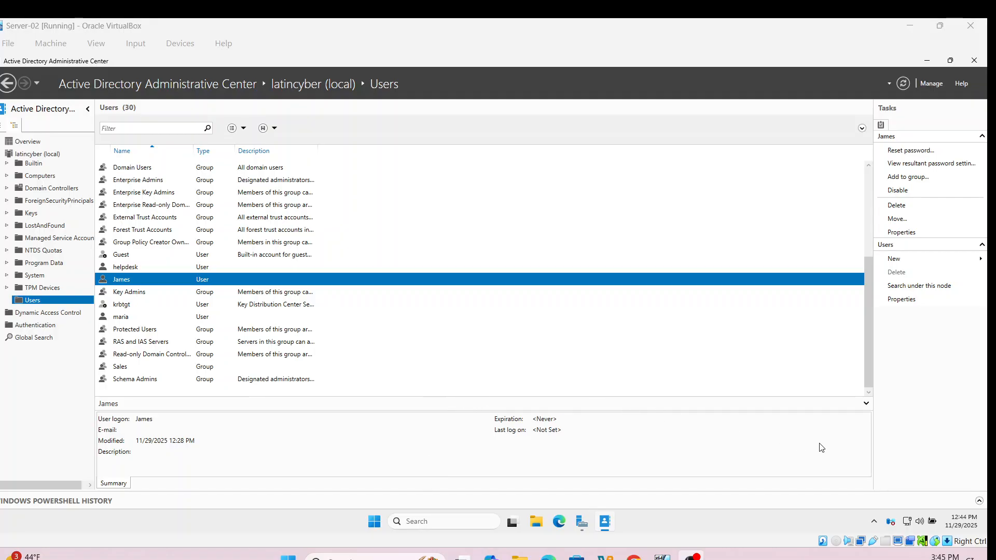
- Expand the Windows PowerShell History and copy the logged Remove-ADPrincipalGroupMembership command
{"action": "left_click", "coordinate": [978, 502]}
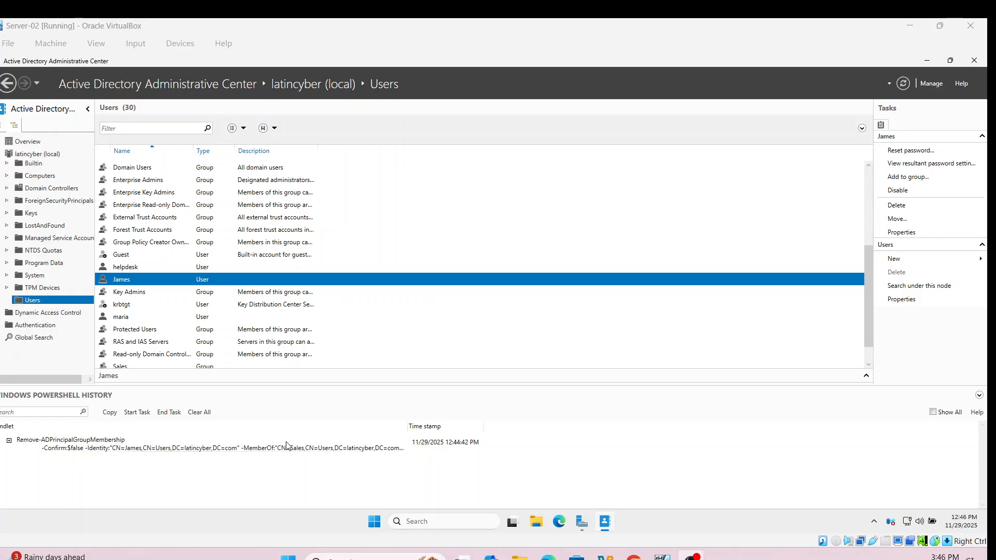
{"action": "left_click", "coordinate": [405, 449]}
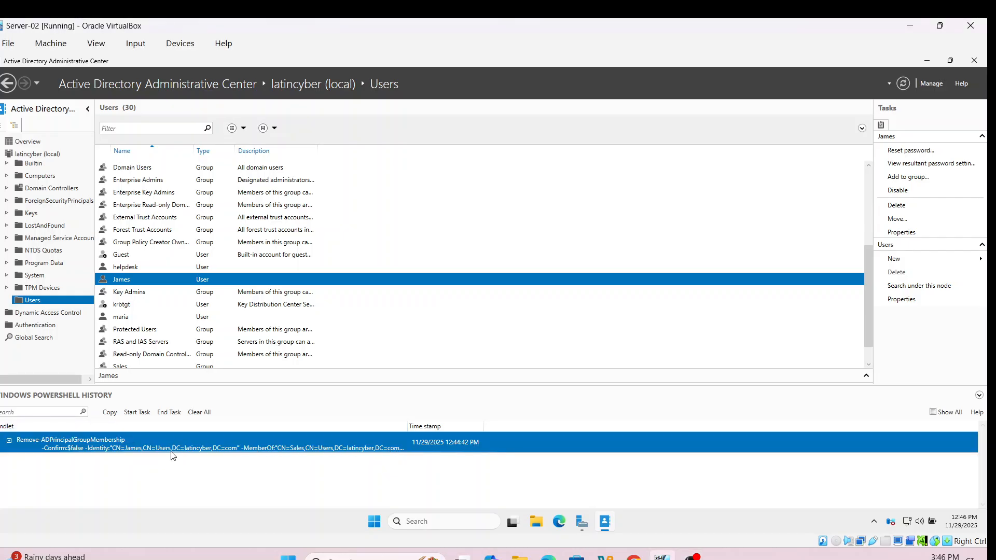
{"action": "left_click", "coordinate": [109, 412]}
- Examine the filter criteria available for the Users list, trying disabled/enabled accounts and expired password, and dismiss them without adding any
{"action": "left_click_drag", "start_coordinate": [872, 255], "coordinate": [863, 164]}
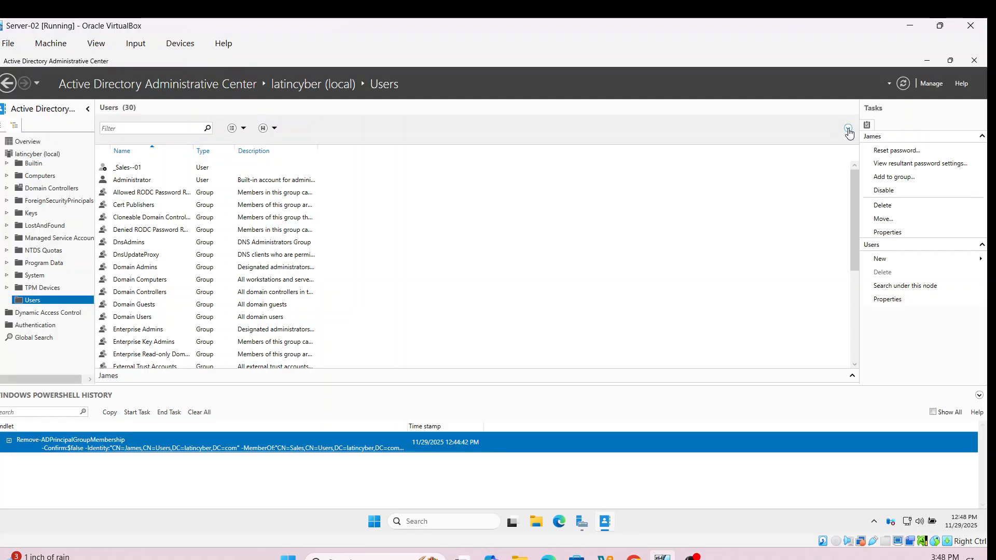
{"action": "left_click", "coordinate": [847, 128]}
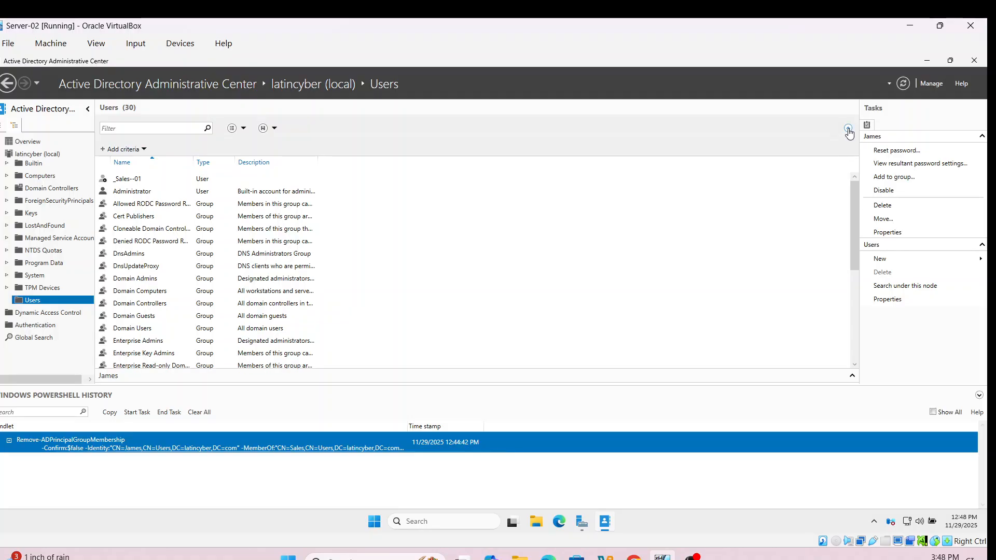
{"action": "left_click", "coordinate": [138, 151]}
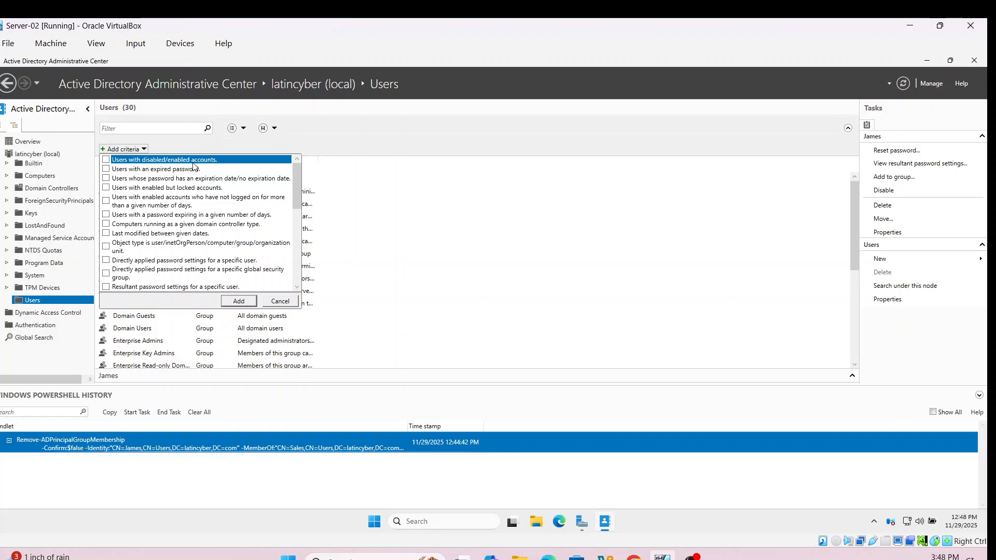
{"action": "left_click", "coordinate": [106, 159]}
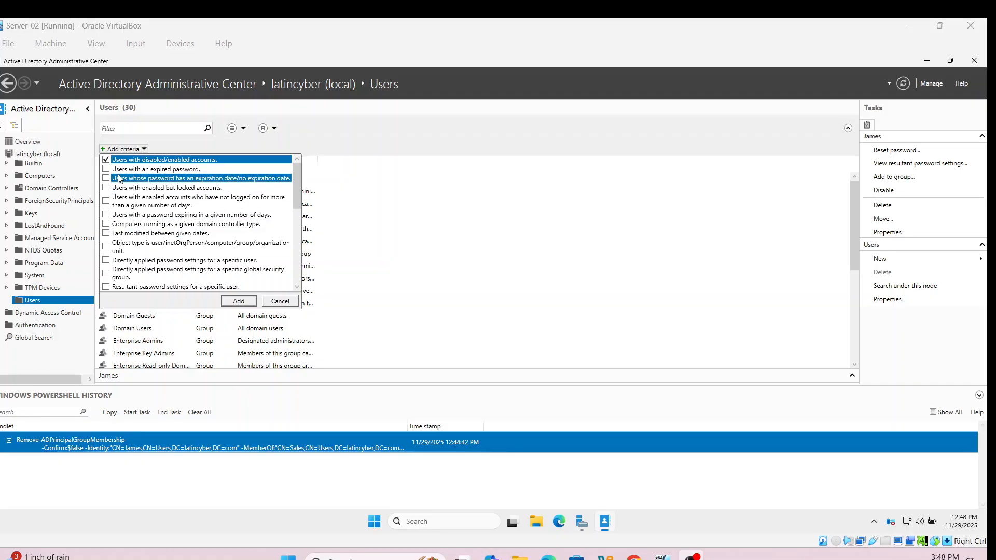
{"action": "left_click", "coordinate": [105, 160]}
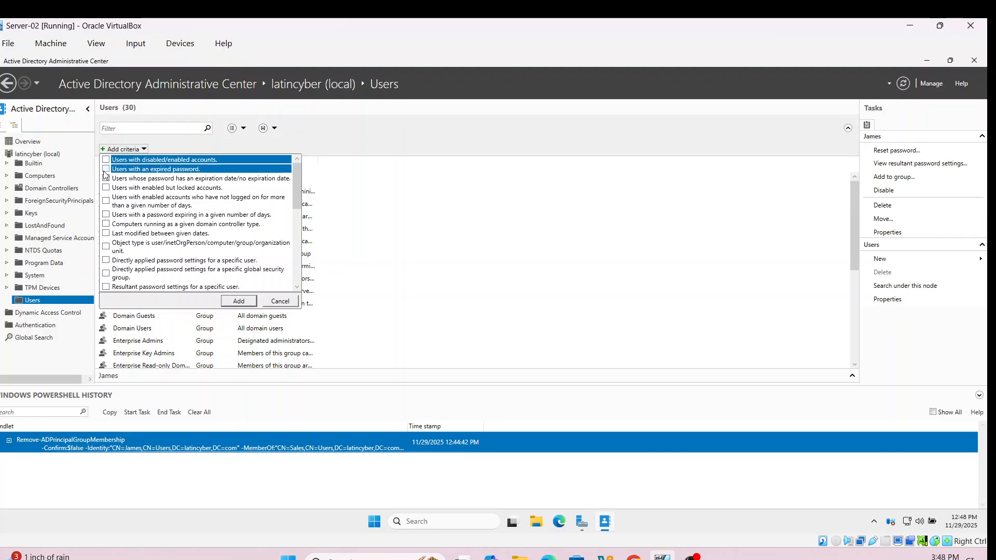
{"action": "left_click", "coordinate": [104, 171]}
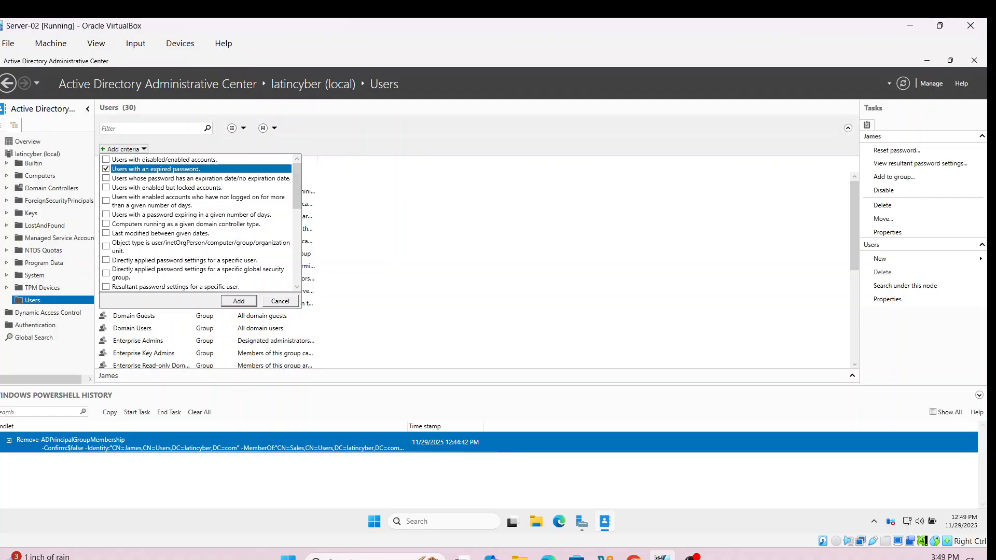
{"action": "left_click", "coordinate": [692, 558]}
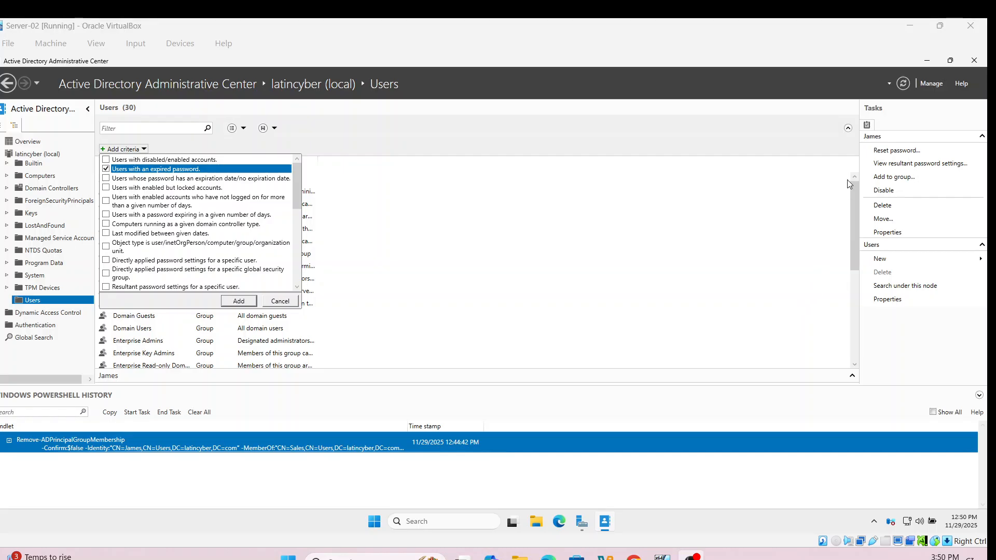
{"action": "left_click", "coordinate": [973, 62]}
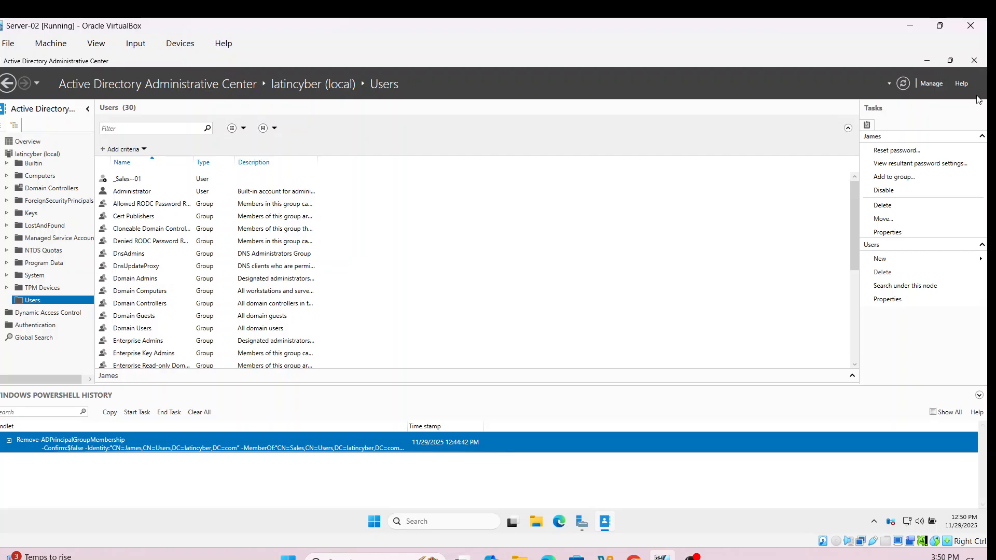
- Close Active Directory Administrative Center and look over the Local Server page in Server Manager
{"action": "left_click", "coordinate": [968, 64]}
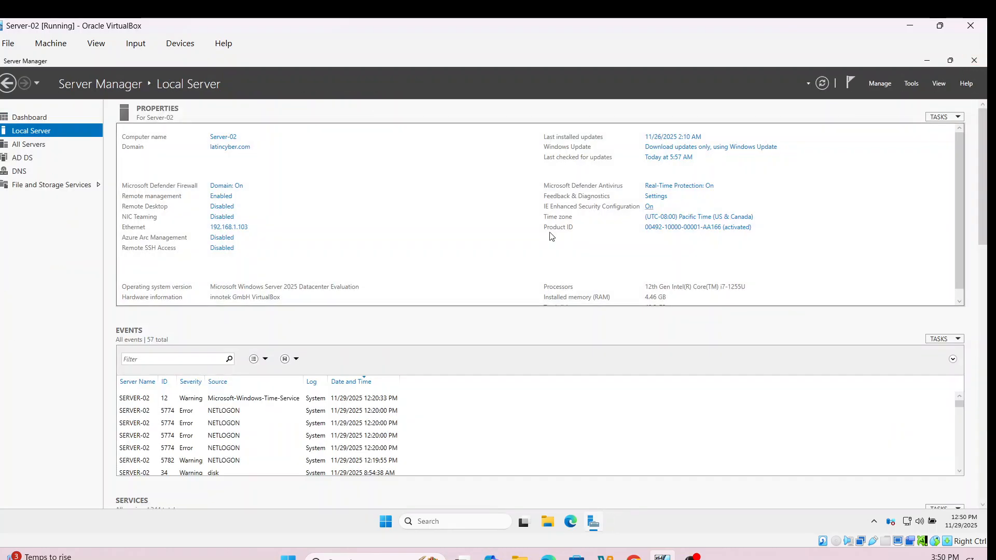
{"action": "scroll", "coordinate": [558, 322], "scroll_direction": "down", "scroll_amount": 2}
{"action": "scroll", "coordinate": [563, 356], "scroll_direction": "down", "scroll_amount": 1}
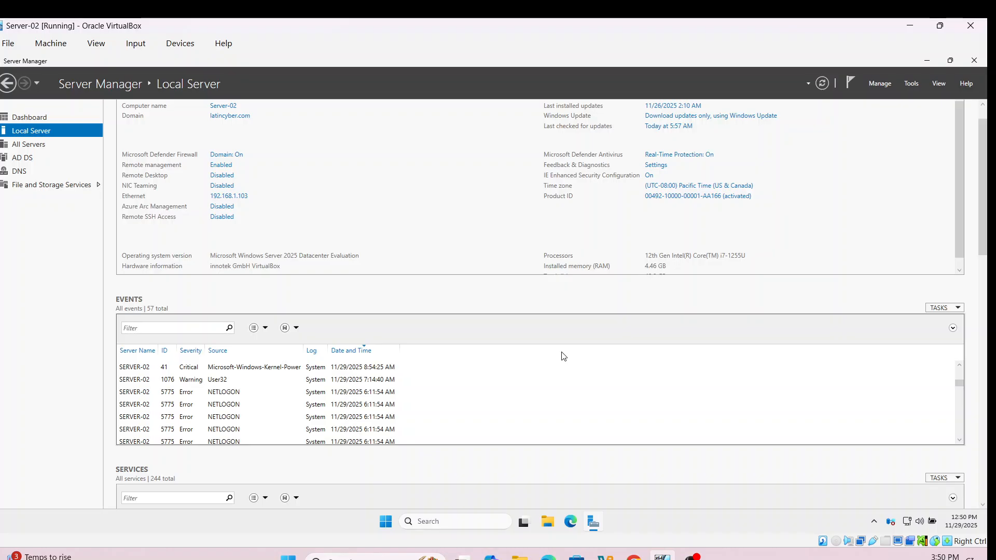